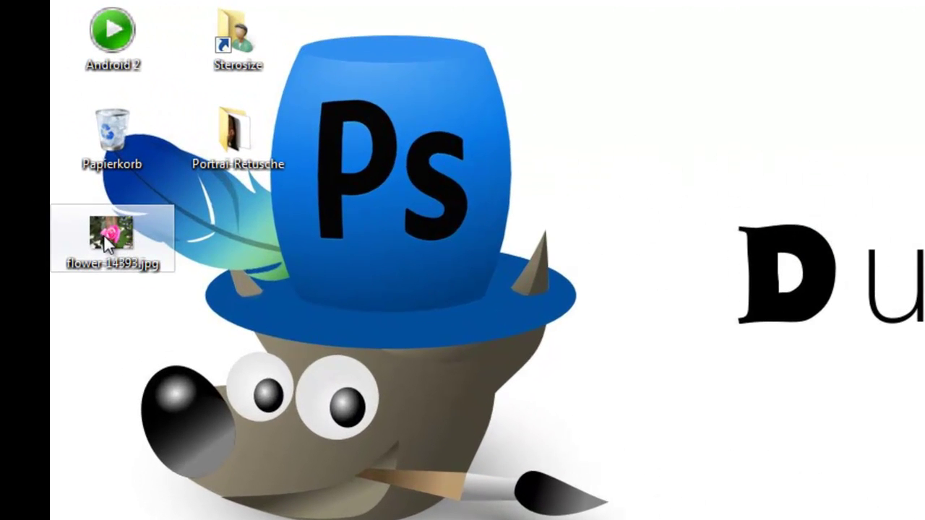
# Preview flower-14393.jpg in Windows Photo Viewer, then close the viewer.
pyautogui.doubleClick(104, 234)
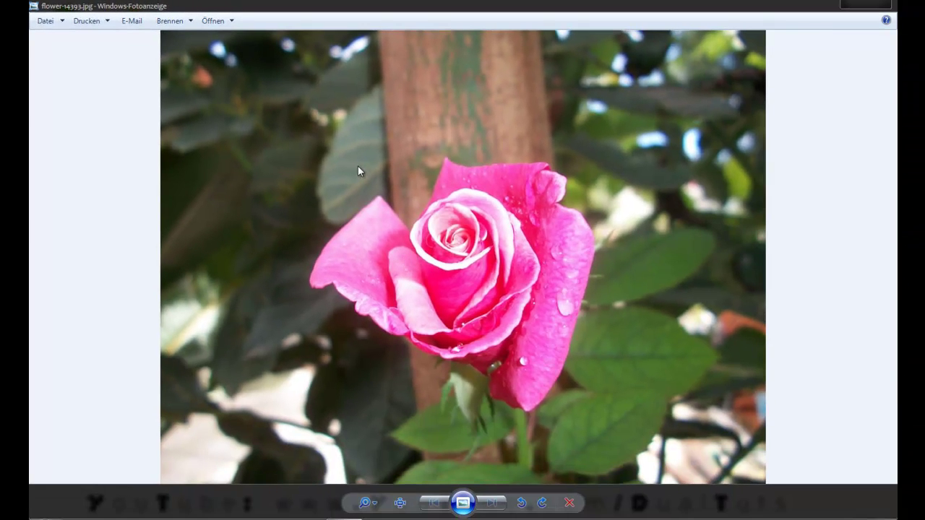
pyautogui.click(886, 9)
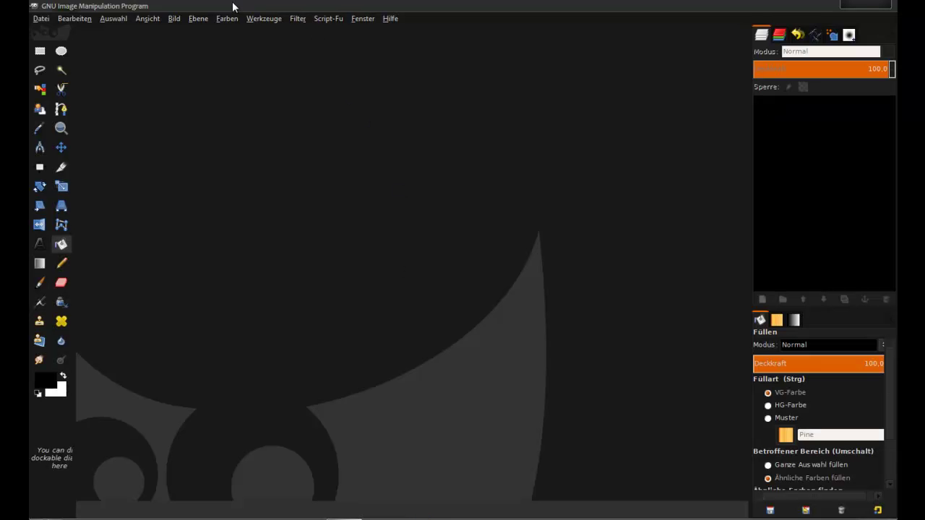
# Drag flower-14393.jpg from the desktop into GIMP and maximize the GIMP window.
pyautogui.moveTo(232, 2); pyautogui.dragTo(892, 62)
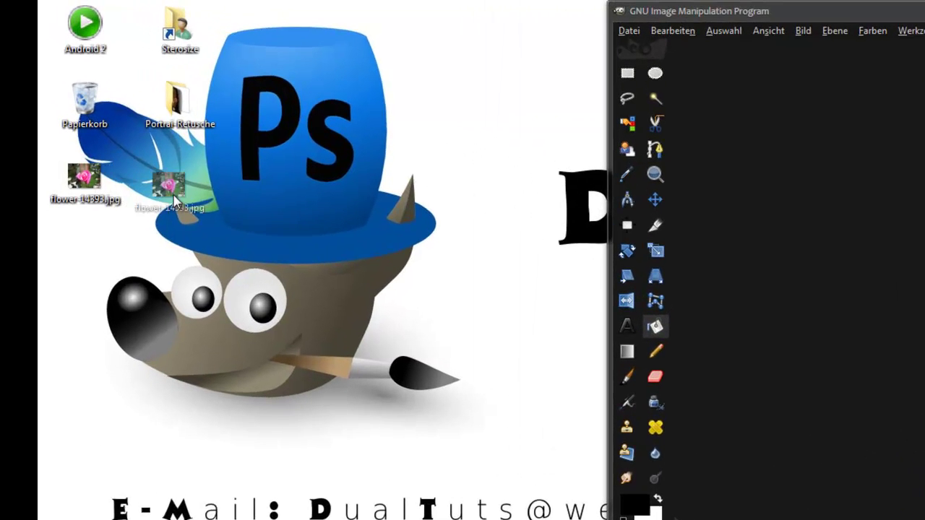
pyautogui.moveTo(64, 137); pyautogui.dragTo(169, 161)
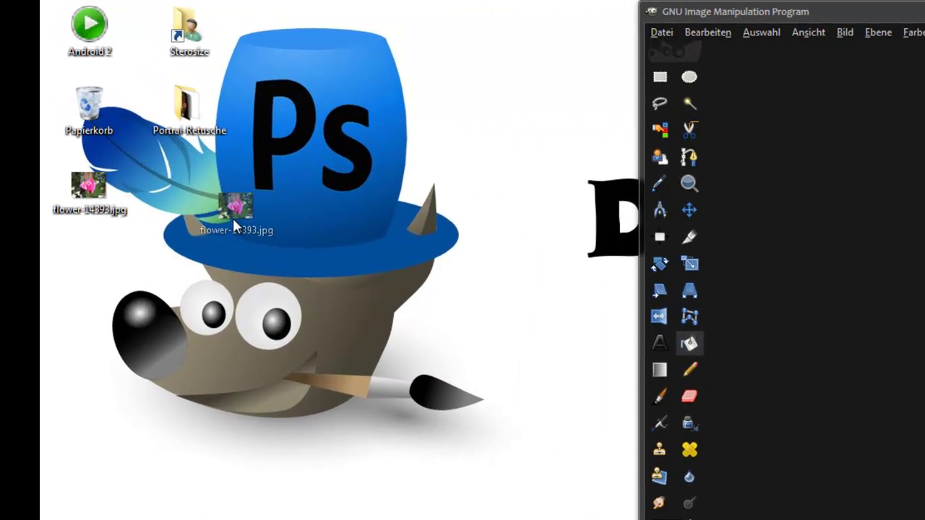
pyautogui.moveTo(232, 216)
pyautogui.mouseDown()
pyautogui.moveTo(388, 221)
pyautogui.moveTo(679, 48)
pyautogui.mouseUp()
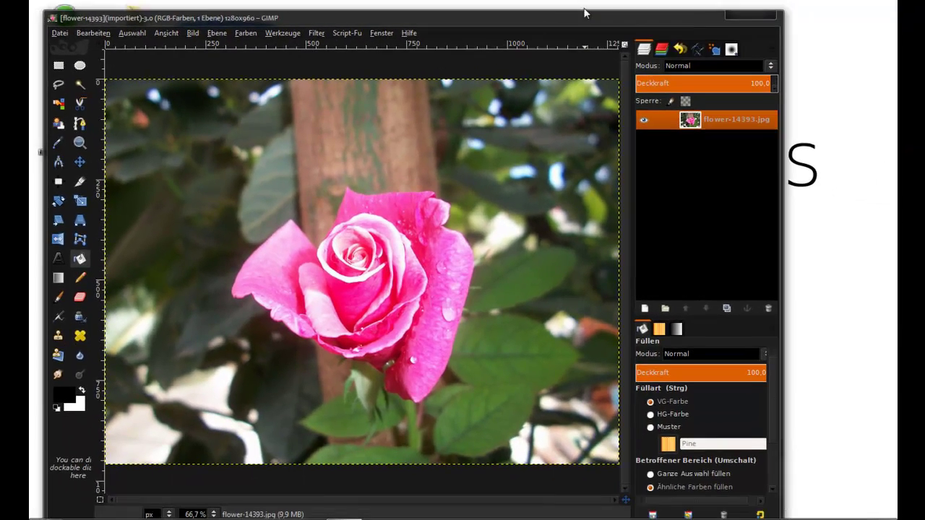
pyautogui.doubleClick(589, 10)
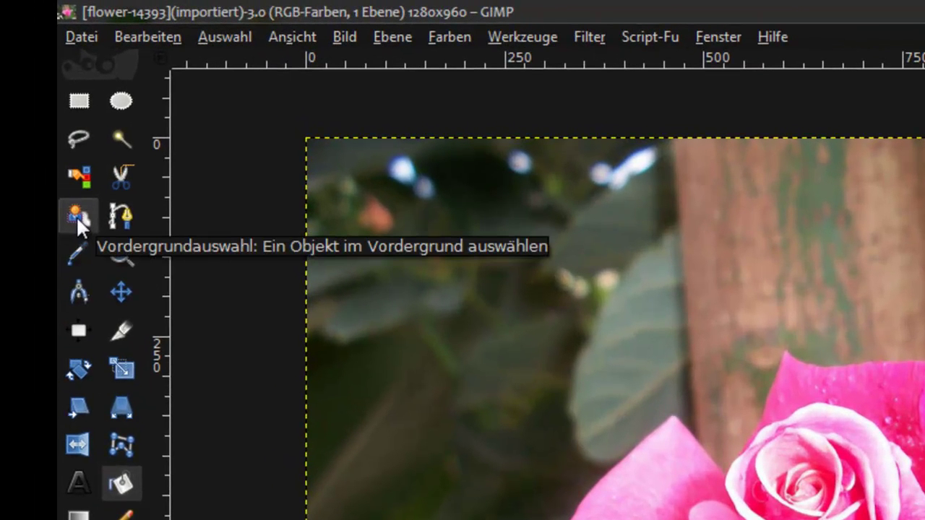
# With the Foreground Select tool, draw a rough freehand outline around the pink rose.
pyautogui.click(76, 215)
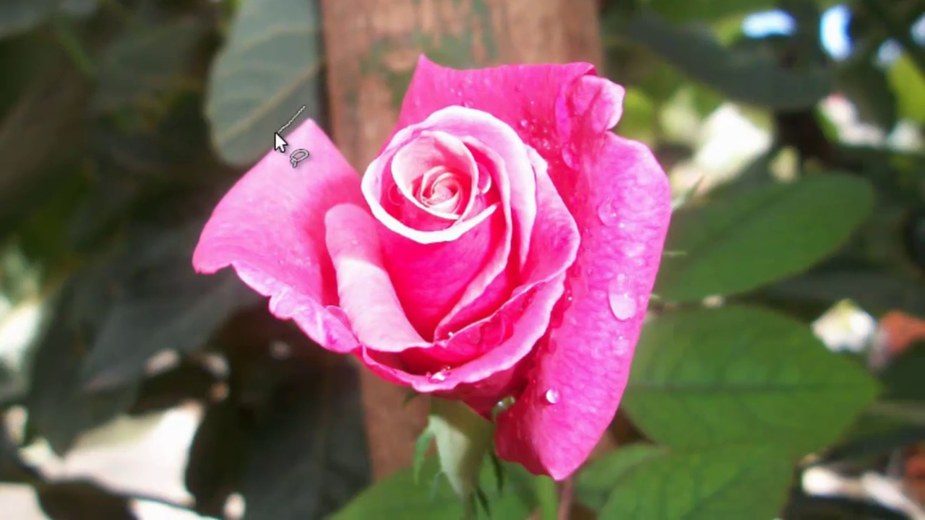
pyautogui.moveTo(275, 133)
pyautogui.mouseDown()
pyautogui.moveTo(209, 194)
pyautogui.moveTo(178, 258)
pyautogui.moveTo(188, 289)
pyautogui.mouseUp()
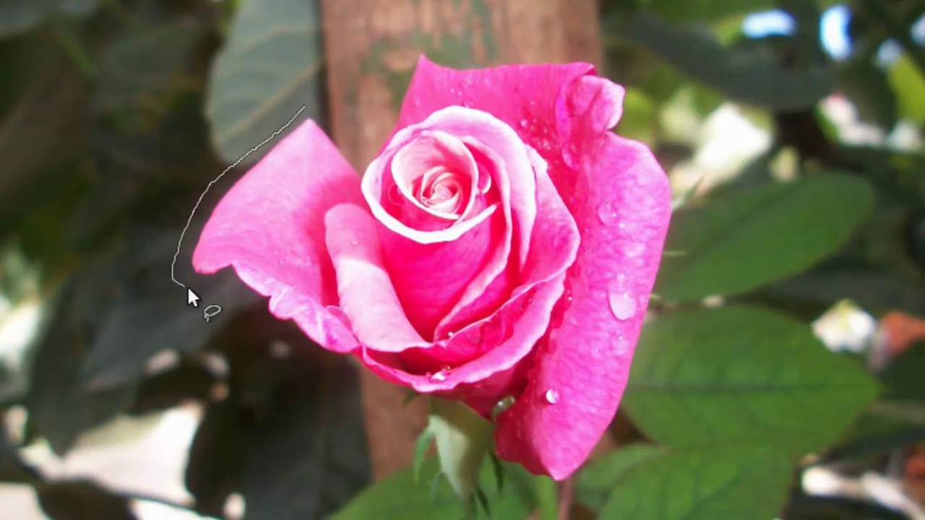
pyautogui.moveTo(315, 358)
pyautogui.mouseDown()
pyautogui.moveTo(467, 438)
pyautogui.moveTo(520, 490)
pyautogui.moveTo(561, 496)
pyautogui.moveTo(629, 392)
pyautogui.moveTo(691, 219)
pyautogui.moveTo(668, 143)
pyautogui.moveTo(620, 57)
pyautogui.moveTo(469, 34)
pyautogui.moveTo(409, 37)
pyautogui.moveTo(366, 140)
pyautogui.moveTo(304, 103)
pyautogui.mouseUp()
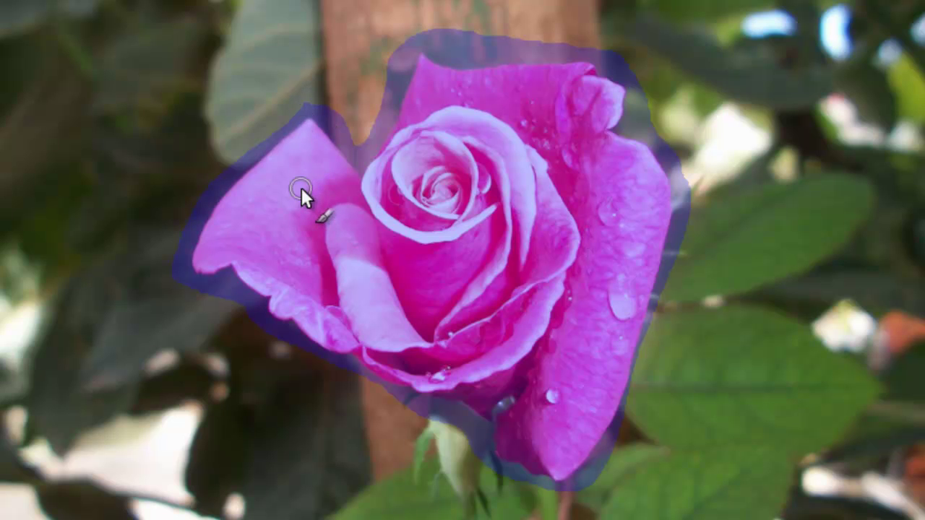
# Paint foreground strokes across the rose's left, centre, upper, top and right petals.
pyautogui.moveTo(216, 242); pyautogui.dragTo(301, 161)
pyautogui.moveTo(347, 200)
pyautogui.mouseDown()
pyautogui.moveTo(393, 195)
pyautogui.moveTo(458, 95)
pyautogui.moveTo(548, 106)
pyautogui.moveTo(589, 145)
pyautogui.moveTo(614, 192)
pyautogui.moveTo(599, 361)
pyautogui.moveTo(553, 451)
pyautogui.moveTo(523, 425)
pyautogui.moveTo(543, 375)
pyautogui.moveTo(451, 379)
pyautogui.mouseUp()
pyautogui.moveTo(368, 342)
pyautogui.mouseDown()
pyautogui.moveTo(226, 230)
pyautogui.moveTo(349, 291)
pyautogui.moveTo(303, 274)
pyautogui.moveTo(268, 208)
pyautogui.moveTo(301, 208)
pyautogui.mouseUp()
pyautogui.moveTo(339, 233)
pyautogui.mouseDown()
pyautogui.moveTo(396, 207)
pyautogui.moveTo(462, 124)
pyautogui.moveTo(423, 190)
pyautogui.moveTo(498, 165)
pyautogui.moveTo(409, 260)
pyautogui.moveTo(430, 261)
pyautogui.moveTo(448, 309)
pyautogui.moveTo(514, 312)
pyautogui.moveTo(446, 350)
pyautogui.moveTo(413, 312)
pyautogui.moveTo(364, 282)
pyautogui.moveTo(374, 273)
pyautogui.moveTo(365, 248)
pyautogui.moveTo(443, 233)
pyautogui.moveTo(417, 248)
pyautogui.moveTo(437, 158)
pyautogui.mouseUp()
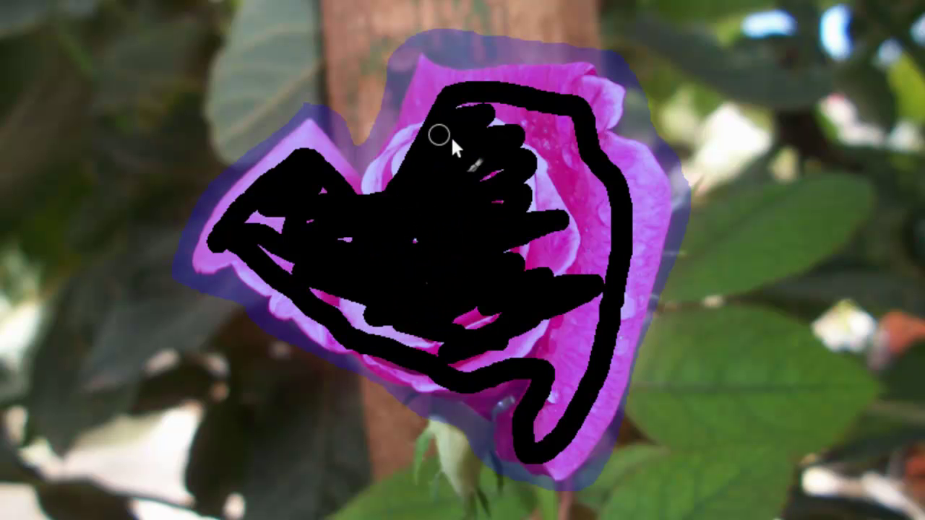
pyautogui.moveTo(456, 122)
pyautogui.mouseDown()
pyautogui.moveTo(547, 124)
pyautogui.moveTo(576, 227)
pyautogui.moveTo(561, 292)
pyautogui.moveTo(587, 253)
pyautogui.moveTo(602, 260)
pyautogui.moveTo(586, 329)
pyautogui.moveTo(587, 312)
pyautogui.moveTo(563, 316)
pyautogui.moveTo(535, 361)
pyautogui.moveTo(538, 322)
pyautogui.moveTo(490, 354)
pyautogui.moveTo(504, 355)
pyautogui.moveTo(528, 217)
pyautogui.moveTo(521, 267)
pyautogui.moveTo(541, 273)
pyautogui.moveTo(562, 205)
pyautogui.moveTo(527, 148)
pyautogui.mouseUp()
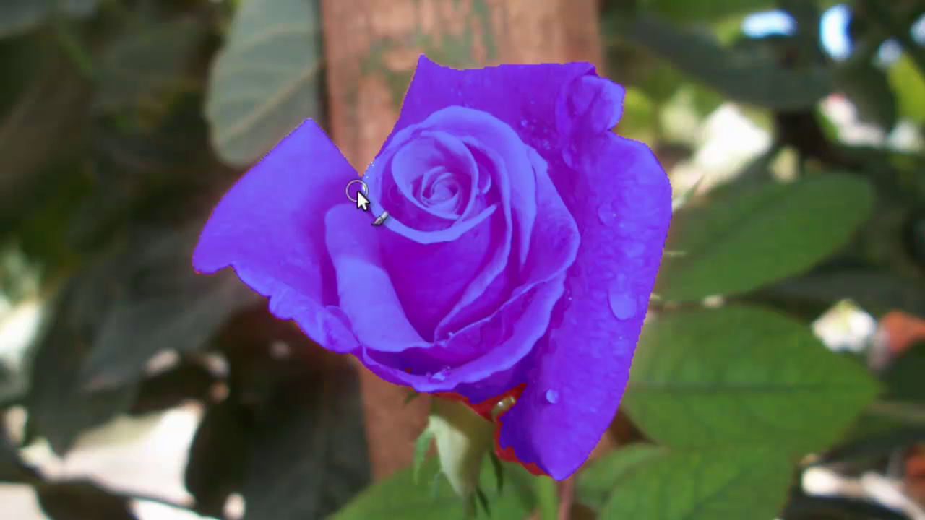
# Zoom in on the petal edge and paint over the white gap.
pyautogui.scroll(1, 355, 179)
pyautogui.scroll(2, 366, 190)
pyautogui.scroll(3, 382, 206)
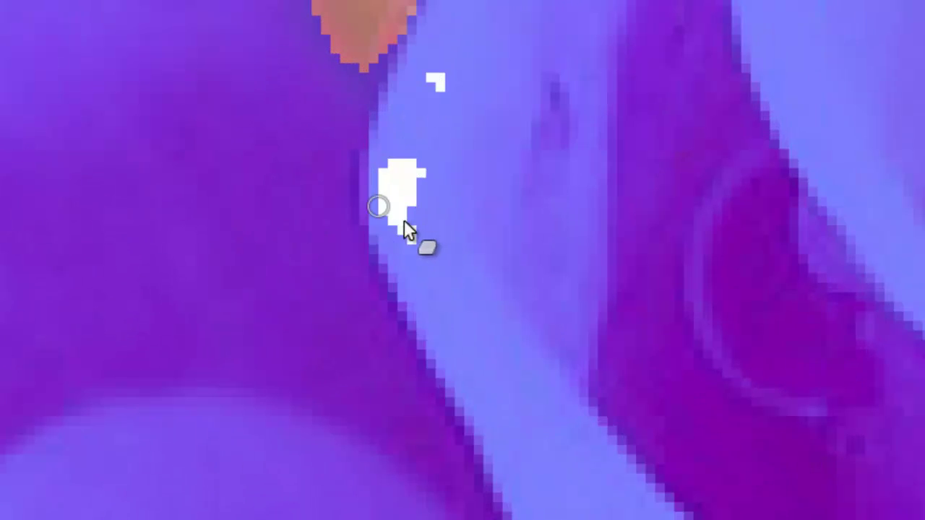
pyautogui.moveTo(405, 233); pyautogui.dragTo(404, 177)
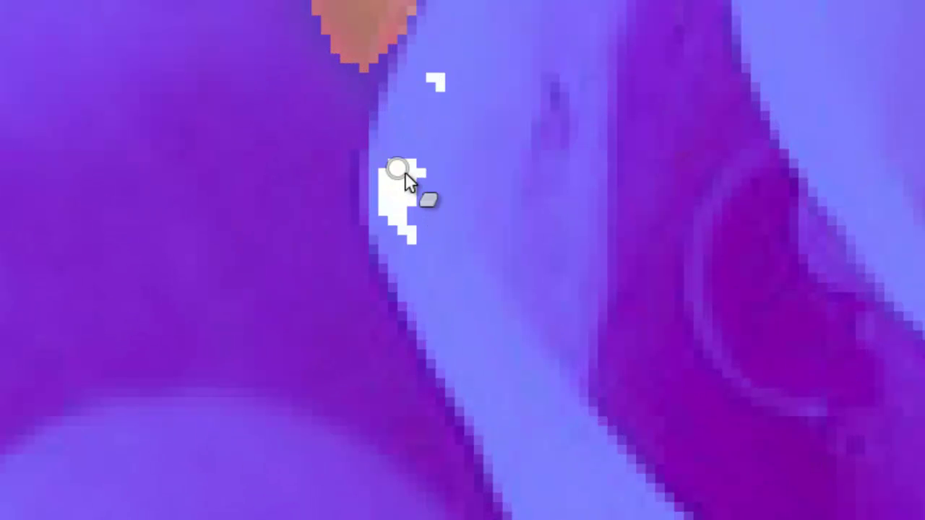
pyautogui.moveTo(413, 239)
pyautogui.mouseDown()
pyautogui.moveTo(399, 223)
pyautogui.moveTo(416, 161)
pyautogui.moveTo(399, 189)
pyautogui.mouseUp()
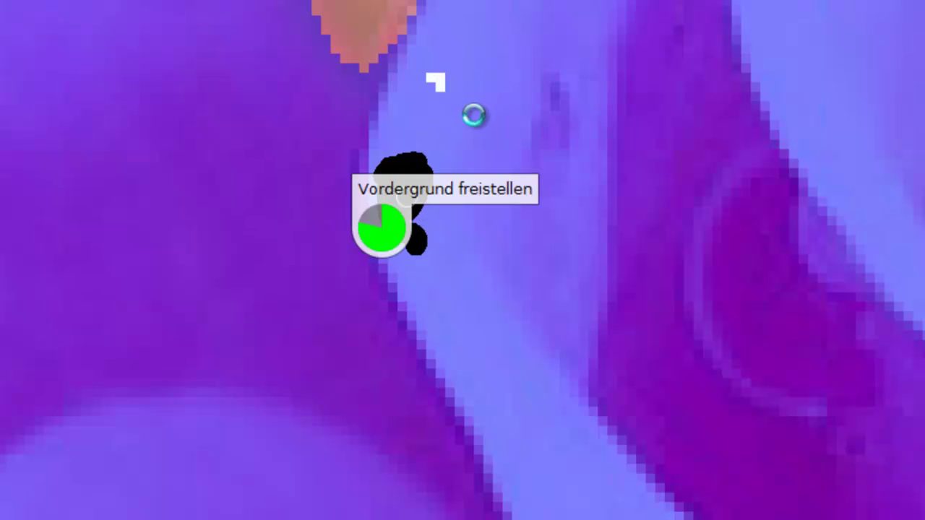
pyautogui.moveTo(428, 71); pyautogui.dragTo(441, 83)
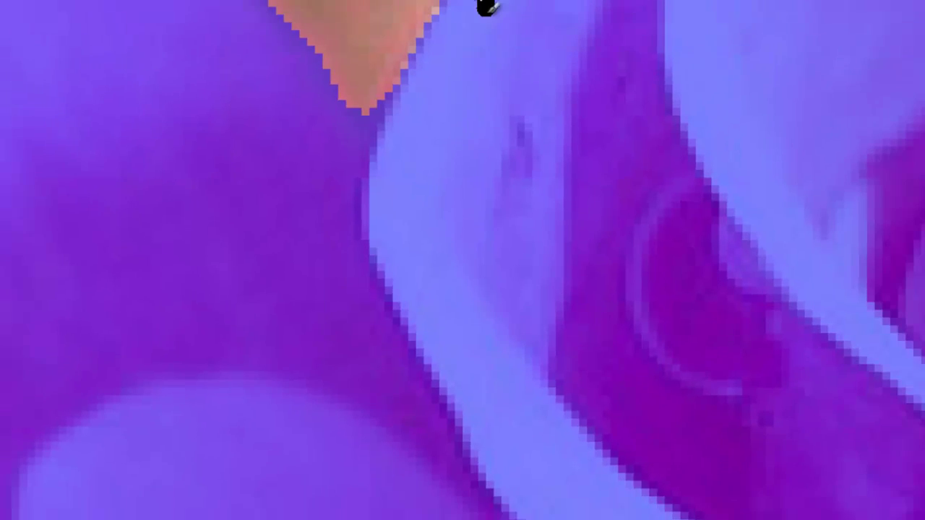
pyautogui.moveTo(432, 100); pyautogui.dragTo(443, 121)
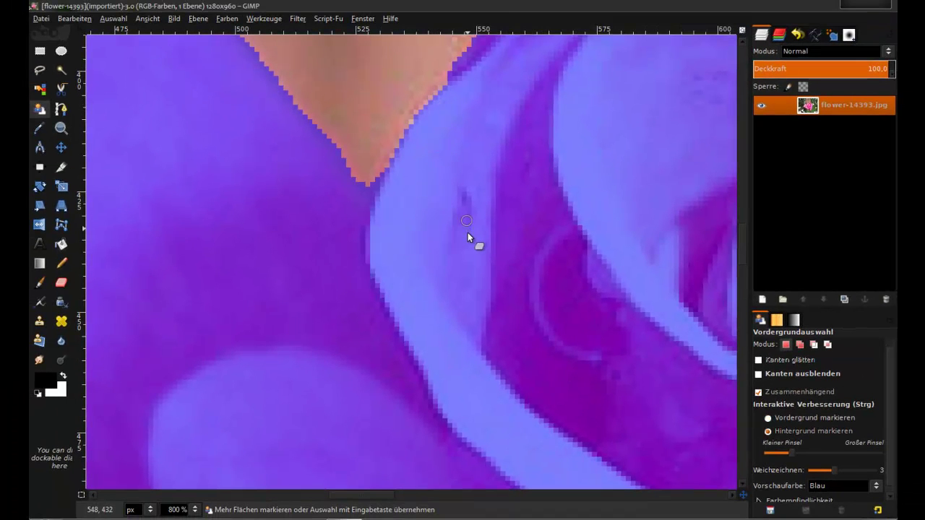
# Mark the small red spot and the lower petal edge as foreground.
pyautogui.scroll(-3, 467, 233)
pyautogui.scroll(-3, 467, 232)
pyautogui.scroll(-2, 474, 247)
pyautogui.moveTo(549, 431)
pyautogui.mouseDown()
pyautogui.moveTo(533, 429)
pyautogui.moveTo(540, 427)
pyautogui.mouseUp()
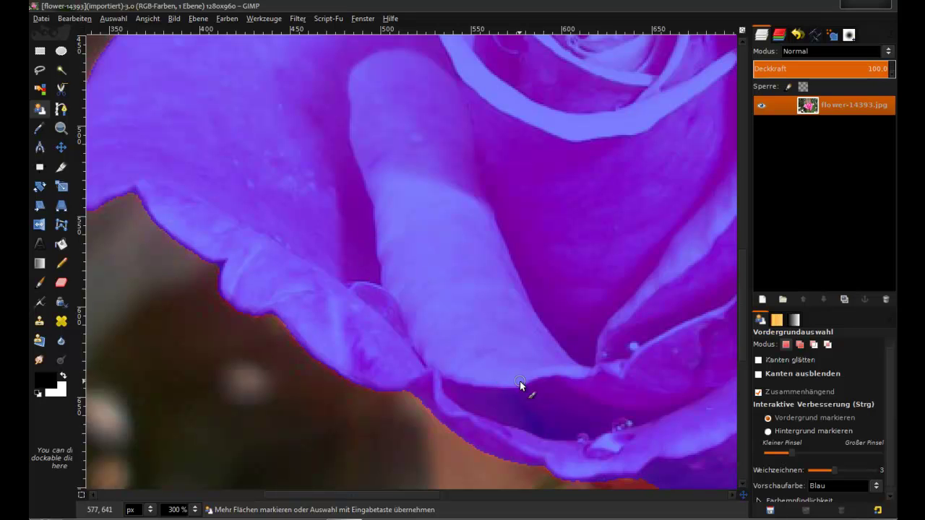
pyautogui.keyDown('ctrl'); pyautogui.scroll(-2, 555, 386); pyautogui.keyUp('ctrl')
pyautogui.keyDown('ctrl'); pyautogui.scroll(2, 690, 455); pyautogui.keyUp('ctrl')
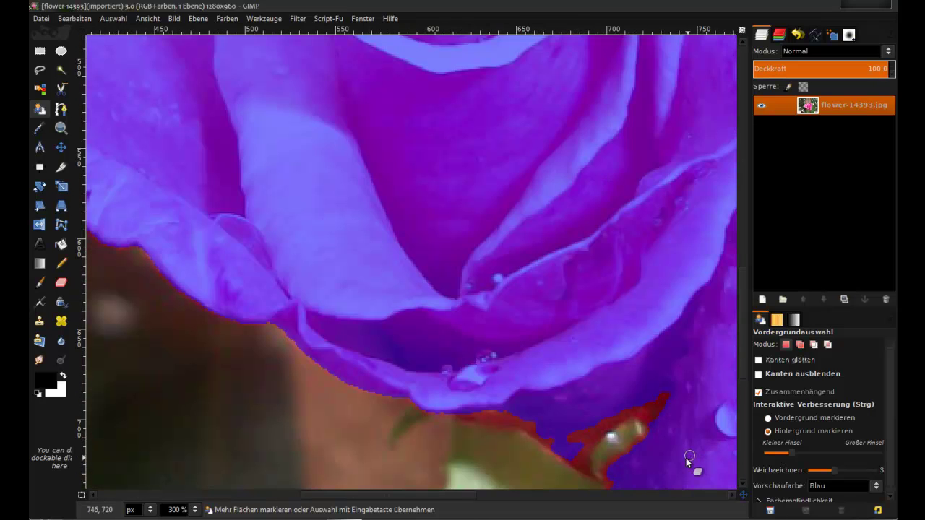
pyautogui.scroll(-4, 644, 435)
pyautogui.scroll(4, 658, 242)
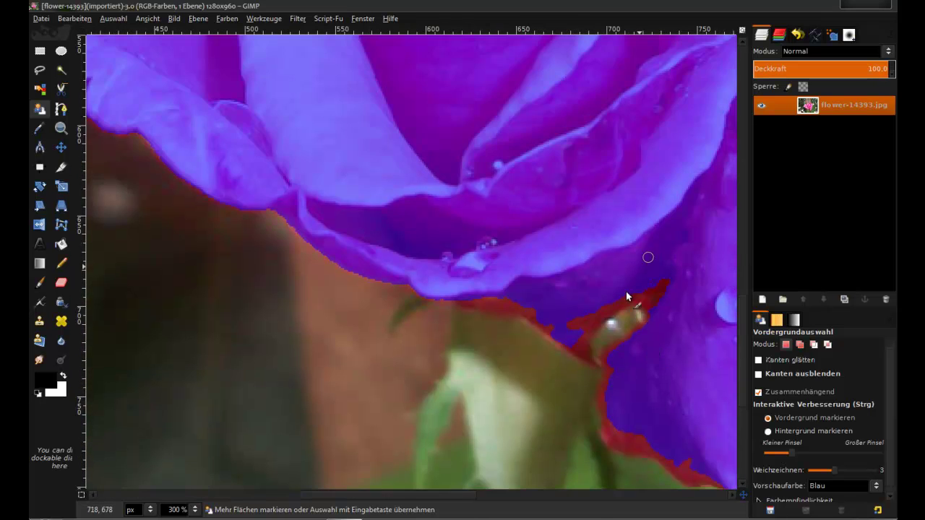
pyautogui.moveTo(584, 320)
pyautogui.mouseDown()
pyautogui.moveTo(664, 280)
pyautogui.moveTo(604, 311)
pyautogui.moveTo(584, 351)
pyautogui.moveTo(523, 307)
pyautogui.moveTo(467, 298)
pyautogui.mouseUp()
pyautogui.moveTo(468, 298)
pyautogui.mouseDown()
pyautogui.moveTo(574, 321)
pyautogui.moveTo(579, 334)
pyautogui.moveTo(539, 312)
pyautogui.mouseUp()
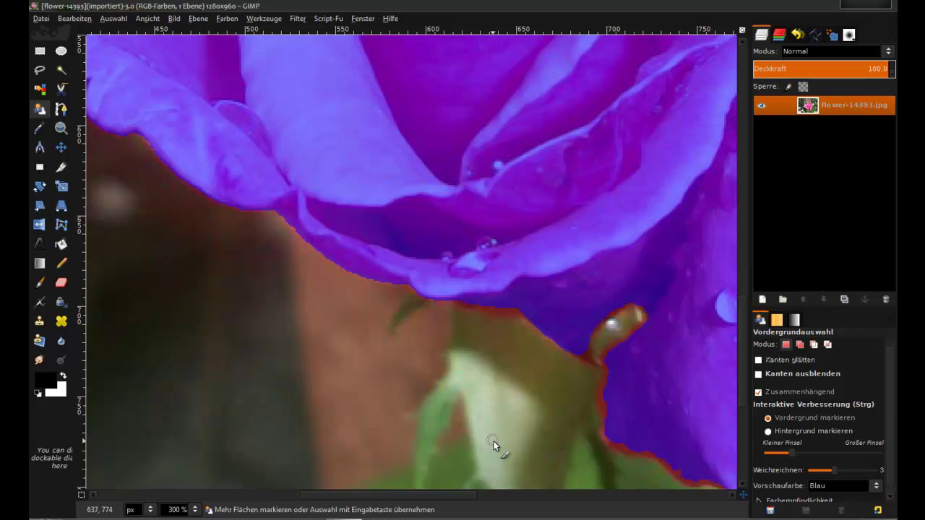
# Mark the remaining lower petal edge beside the stem tip as foreground.
pyautogui.moveTo(446, 496); pyautogui.dragTo(489, 495)
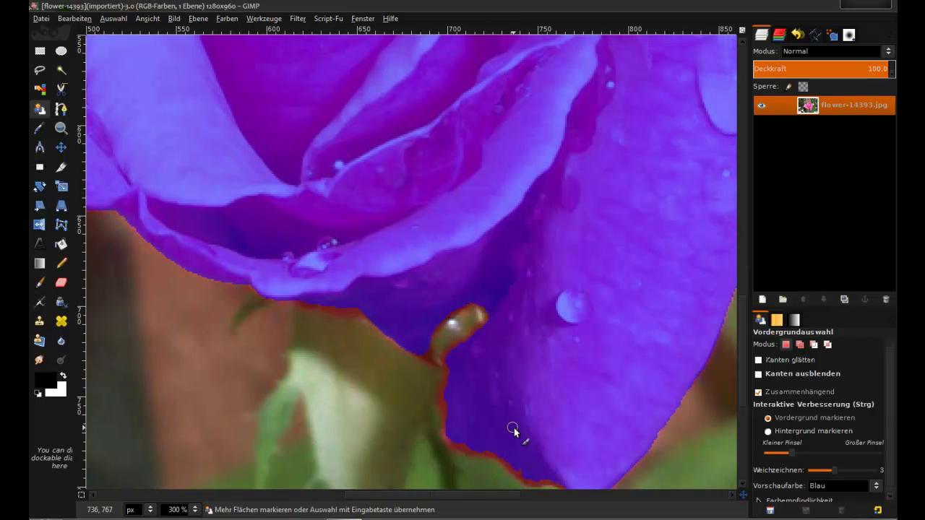
pyautogui.scroll(-3, 516, 411)
pyautogui.keyDown('ctrl'); pyautogui.scroll(1, 514, 289); pyautogui.keyUp('ctrl')
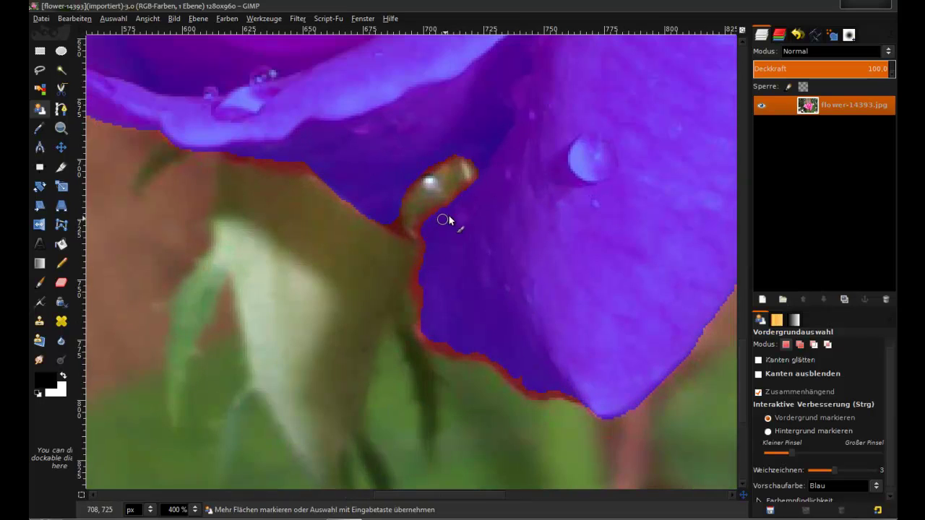
pyautogui.moveTo(476, 184); pyautogui.dragTo(437, 210)
pyautogui.moveTo(427, 313)
pyautogui.mouseDown()
pyautogui.moveTo(427, 333)
pyautogui.moveTo(464, 352)
pyautogui.mouseUp()
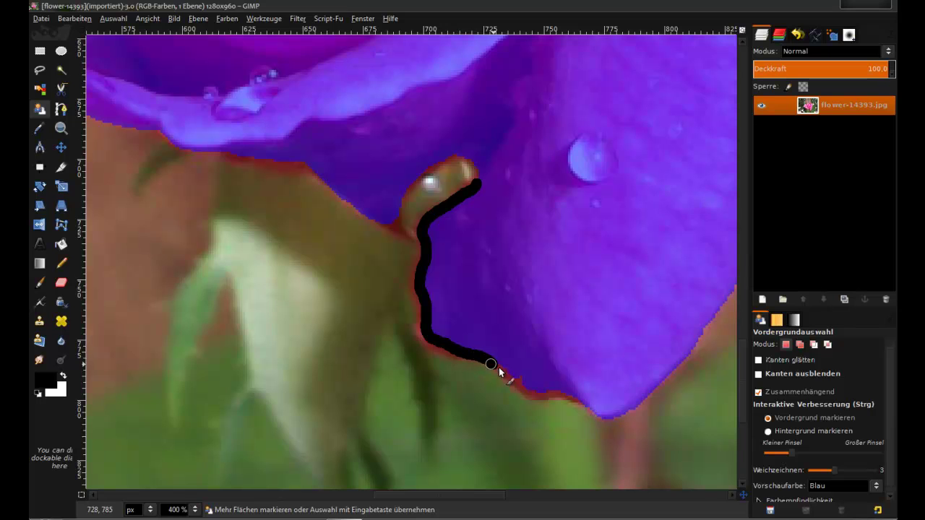
pyautogui.moveTo(520, 379); pyautogui.dragTo(589, 400)
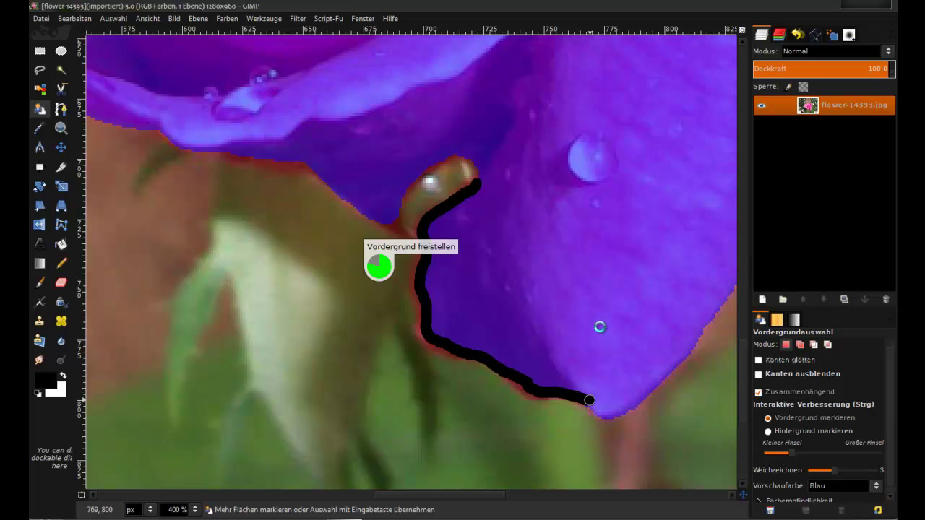
pyautogui.keyDown('ctrl'); pyautogui.scroll(-1, 585, 278); pyautogui.keyUp('ctrl')
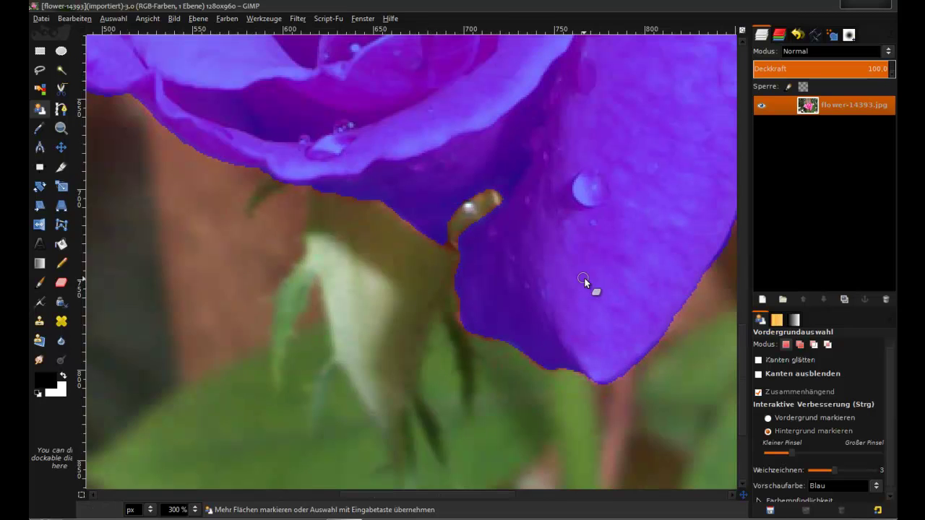
pyautogui.keyDown('ctrl'); pyautogui.scroll(-1, 585, 278); pyautogui.keyUp('ctrl')
pyautogui.keyDown('ctrl'); pyautogui.scroll(-1, 584, 278); pyautogui.keyUp('ctrl')
pyautogui.keyDown('ctrl'); pyautogui.scroll(-2, 585, 279); pyautogui.keyUp('ctrl')
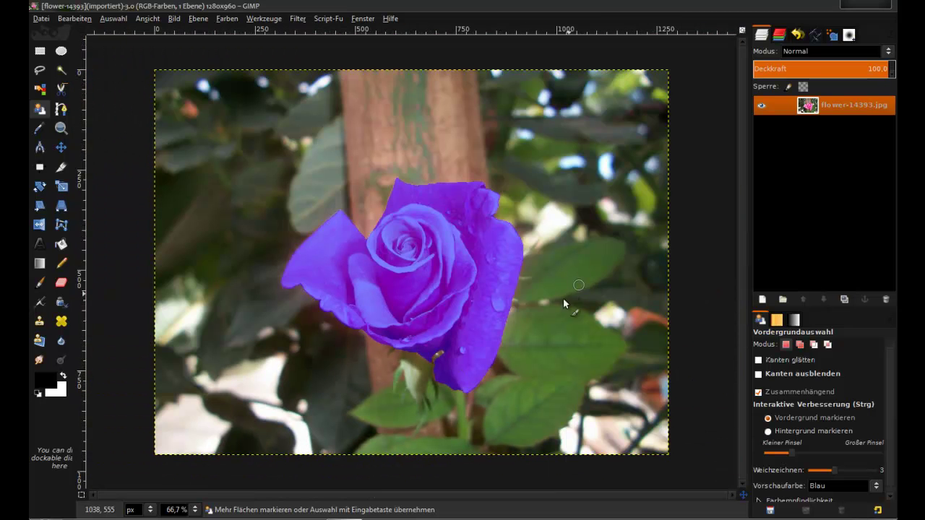
# Confirm the extraction as a rose selection and fit the whole photo in the window.
pyautogui.scroll(1, 450, 273)
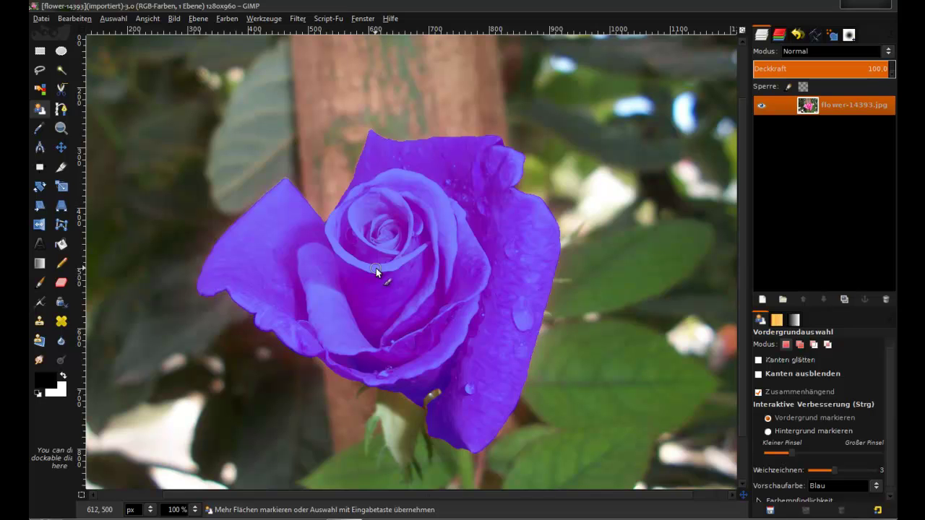
pyautogui.press('Return')
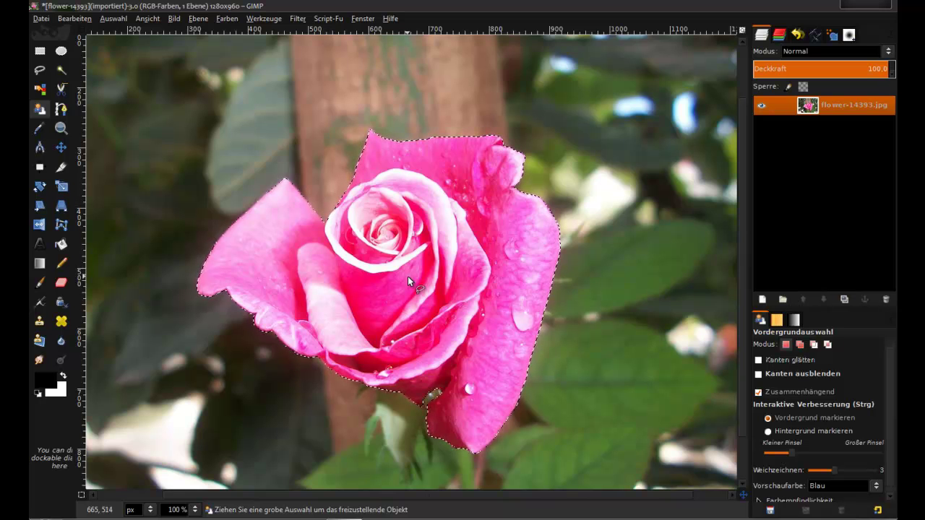
pyautogui.press('-')
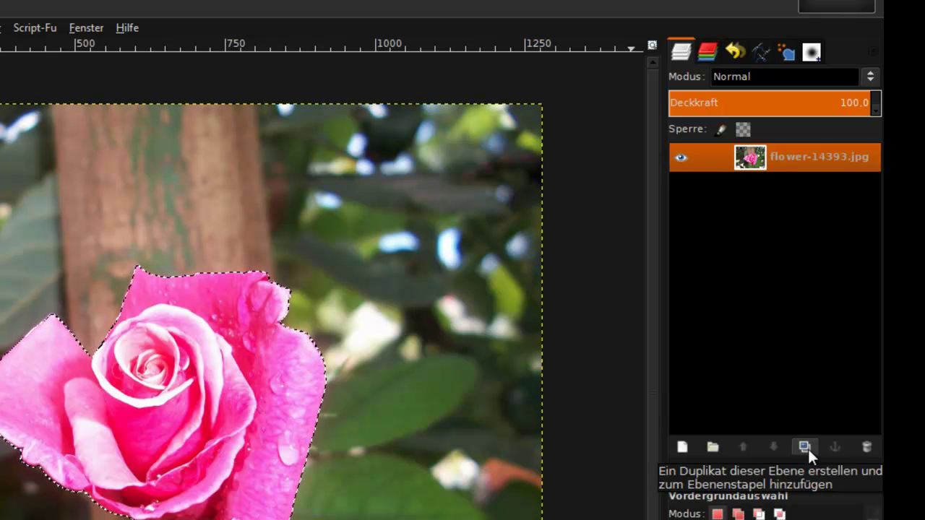
# Duplicate the photo layer and invert the selection so the background is selected.
pyautogui.click(806, 448)
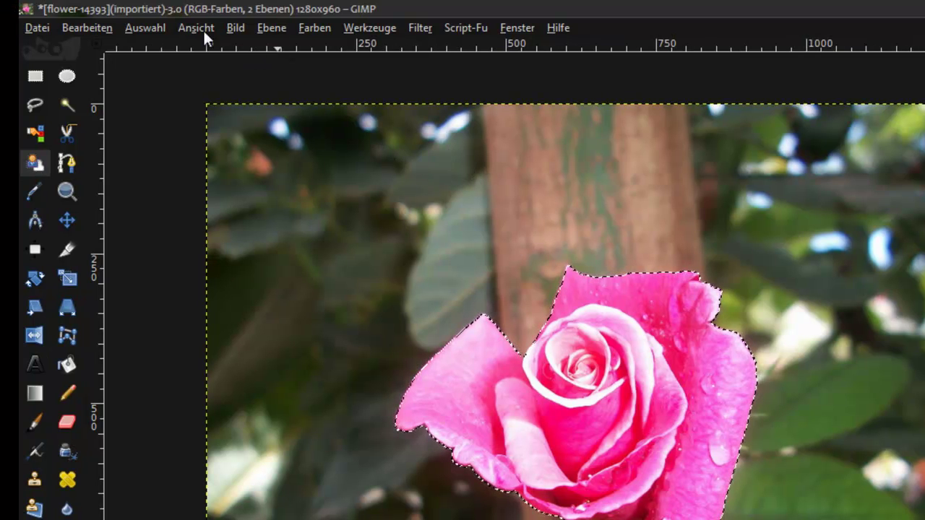
pyautogui.click(148, 27)
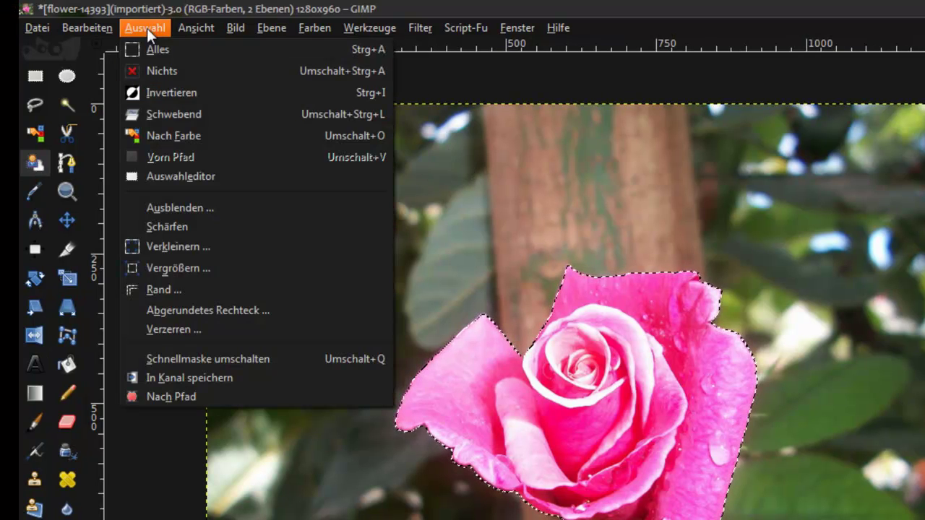
pyautogui.click(147, 29)
pyautogui.rightClick(453, 241)
pyautogui.moveTo(519, 303)
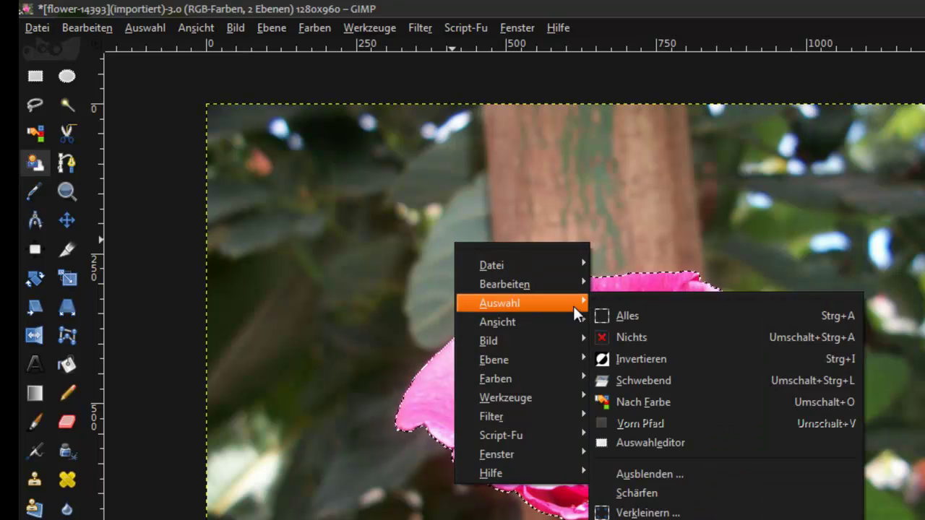
pyautogui.click(659, 358)
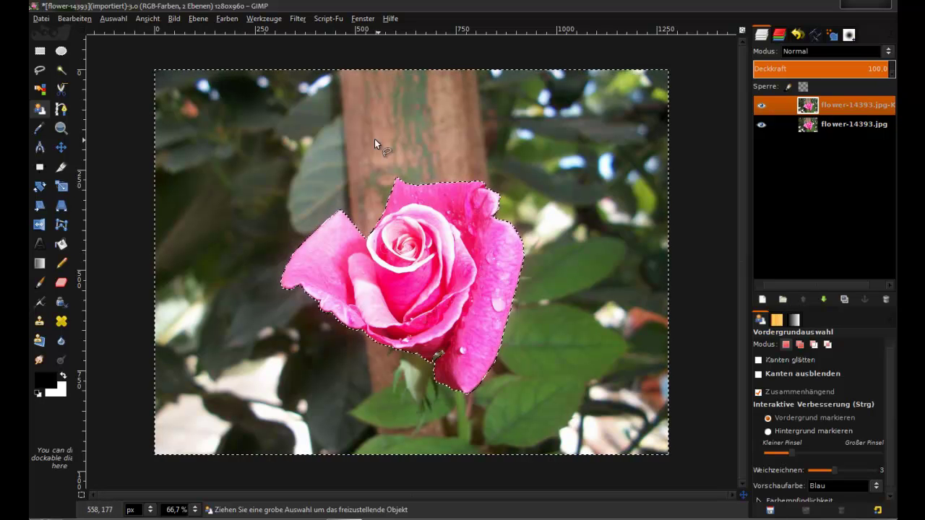
# Colorize the Kopie layer's background with Sättigung 0 to make it grey.
pyautogui.click(237, 18)
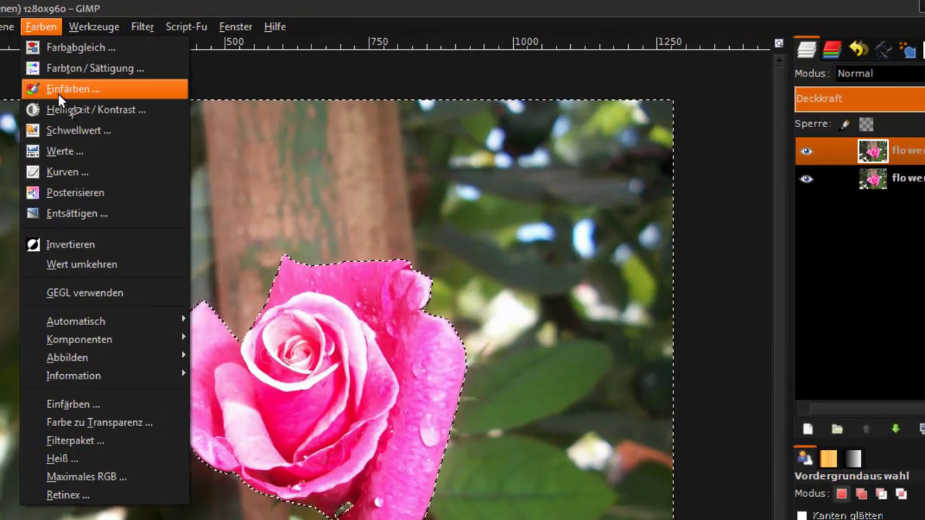
pyautogui.click(57, 94)
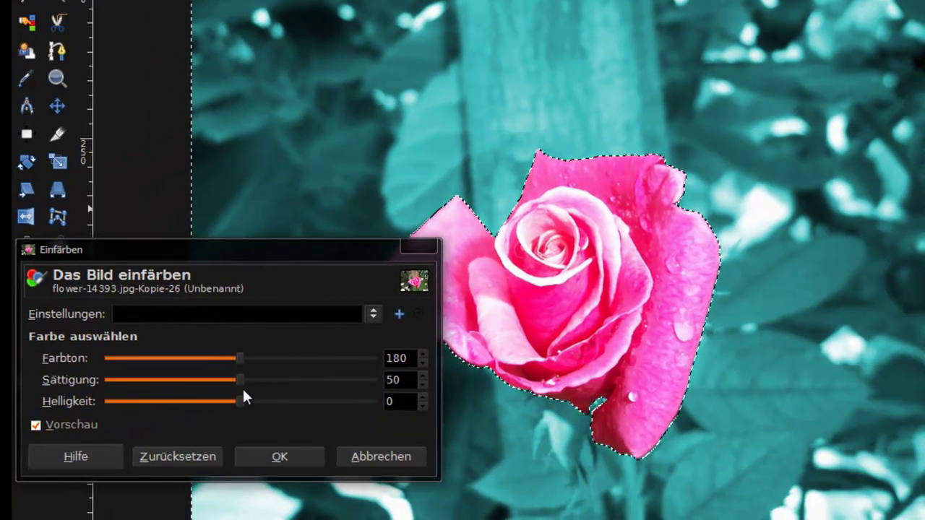
pyautogui.moveTo(241, 380); pyautogui.dragTo(96, 382)
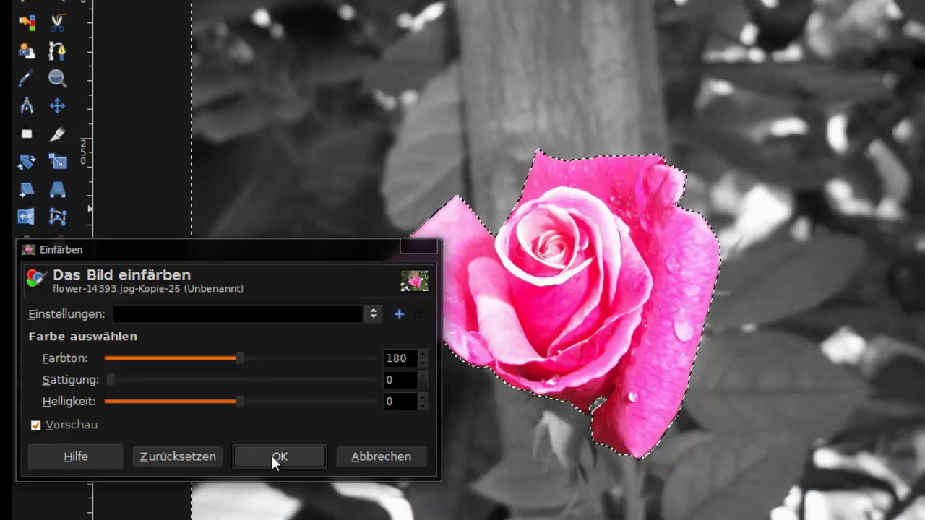
pyautogui.click(270, 457)
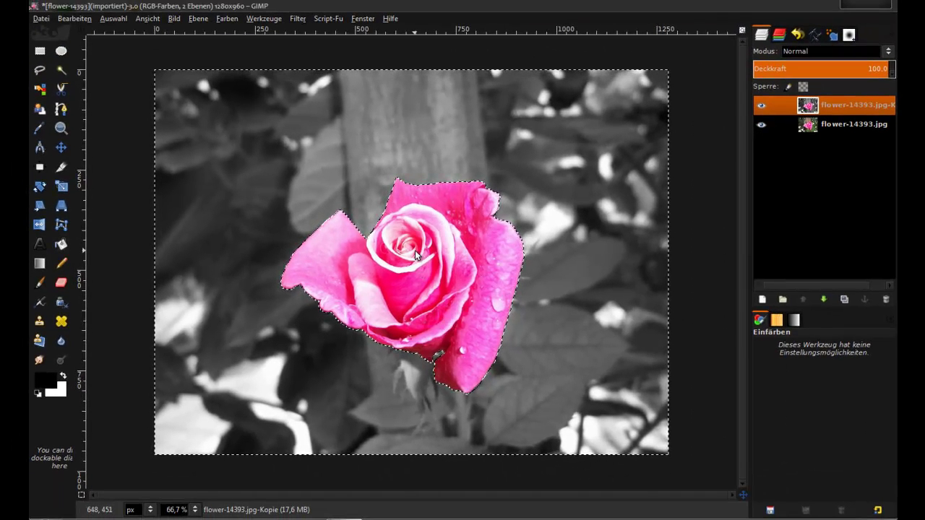
# Clear the selection with Shift+Ctrl+A.
pyautogui.hotkey('shift', 'ctrl', 'a')
pyautogui.click(149, 19)
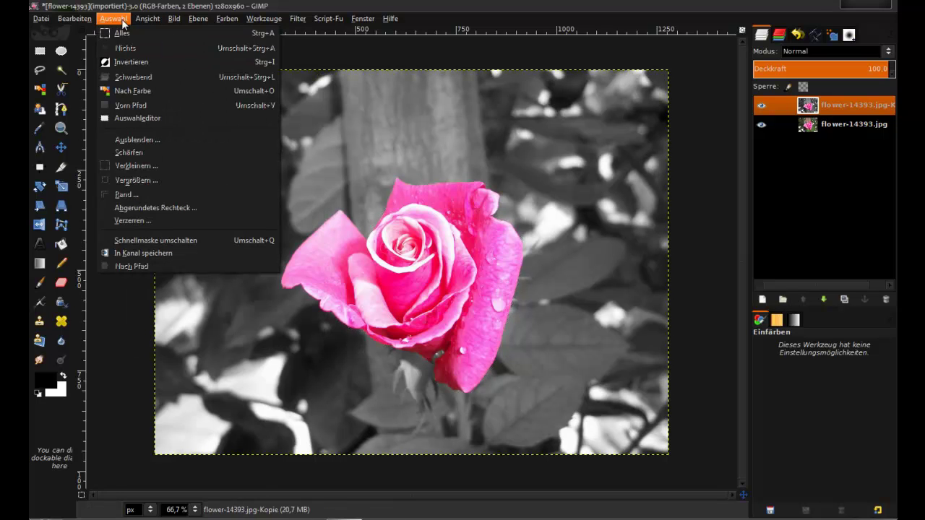
pyautogui.click(123, 32)
# Zoom in to inspect the rose's edge against the grey background, then zoom back out.
pyautogui.scroll(2, 421, 210)
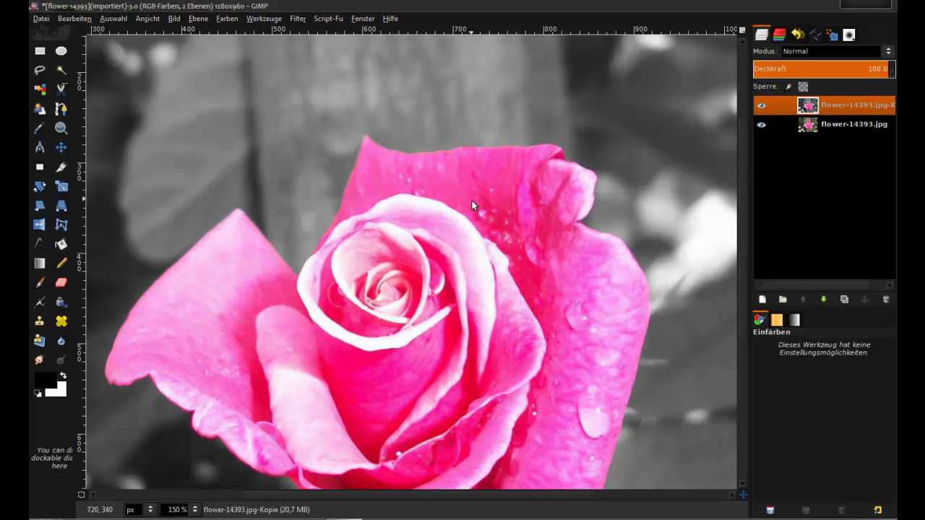
pyautogui.scroll(-3, 420, 310)
pyautogui.scroll(1, 399, 336)
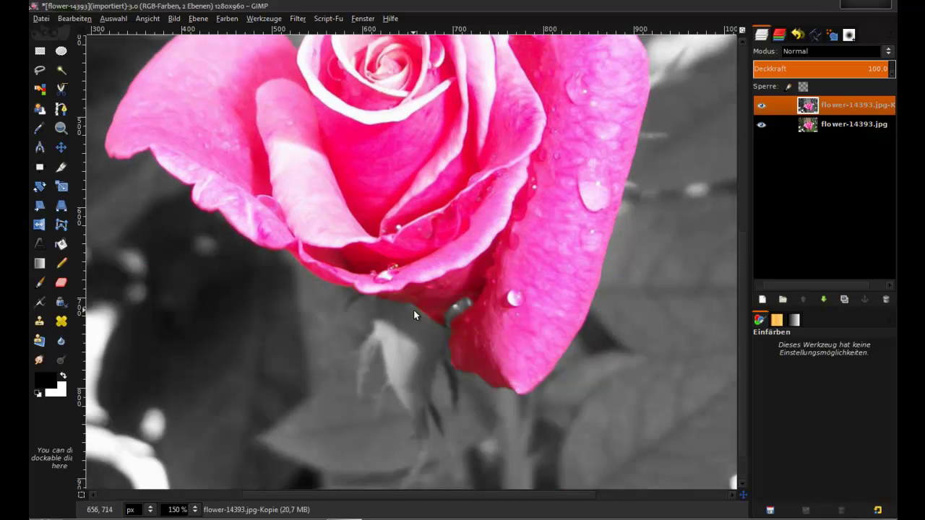
pyautogui.scroll(5, 380, 296)
pyautogui.scroll(3, 314, 264)
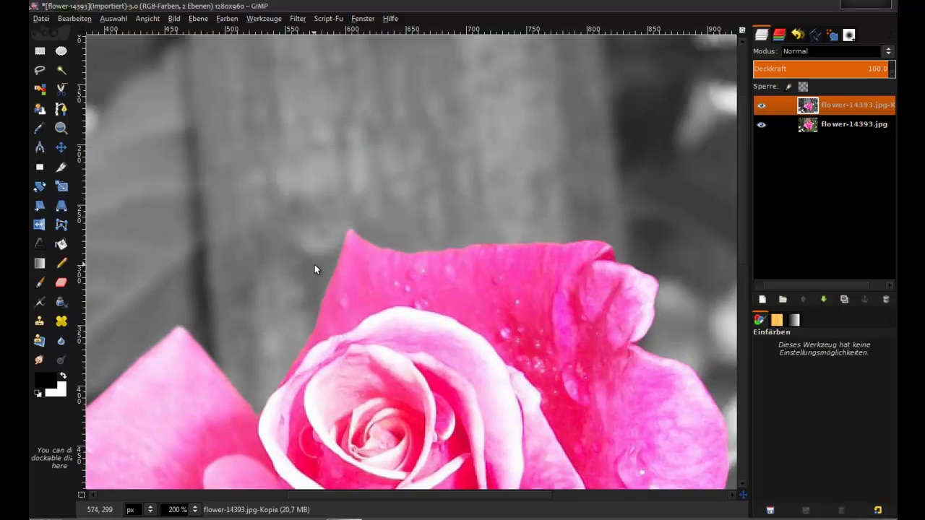
pyautogui.scroll(4, 388, 202)
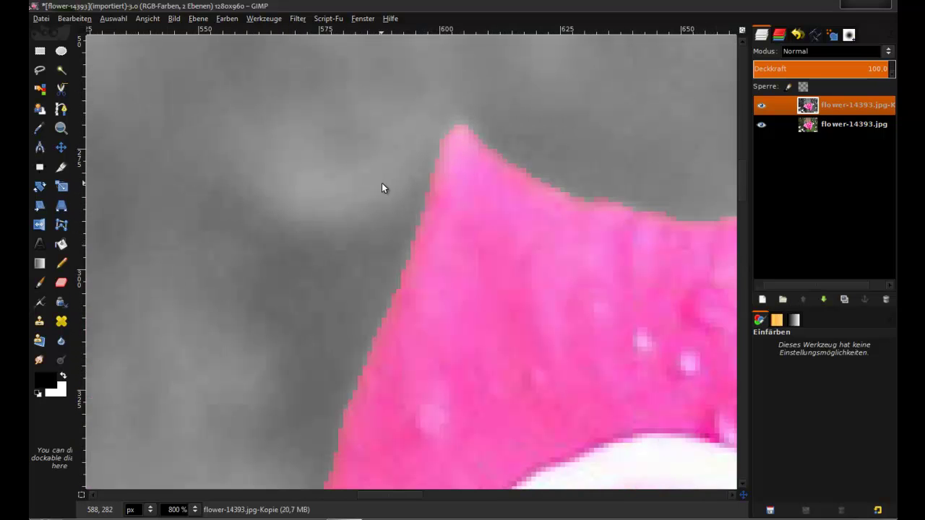
pyautogui.scroll(-3, 473, 268)
pyautogui.scroll(-2, 493, 269)
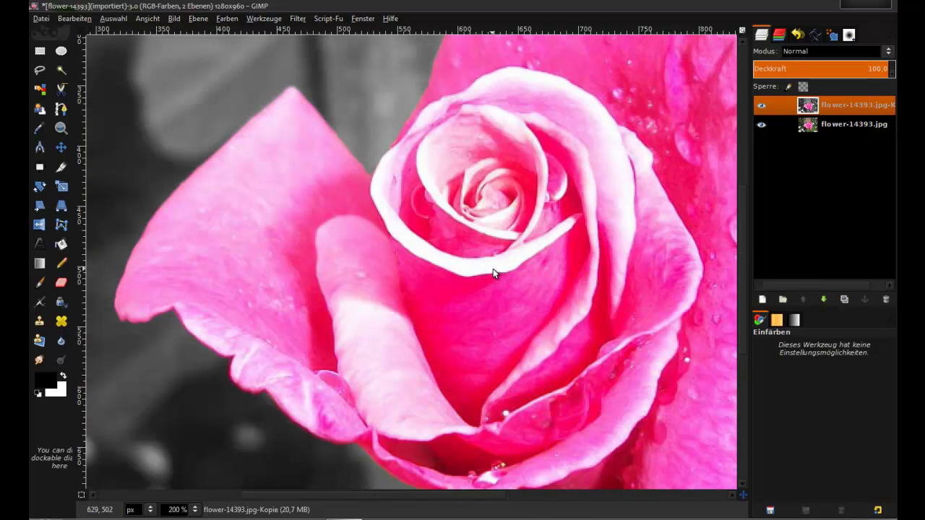
pyautogui.scroll(-2, 492, 268)
pyautogui.scroll(1, 448, 278)
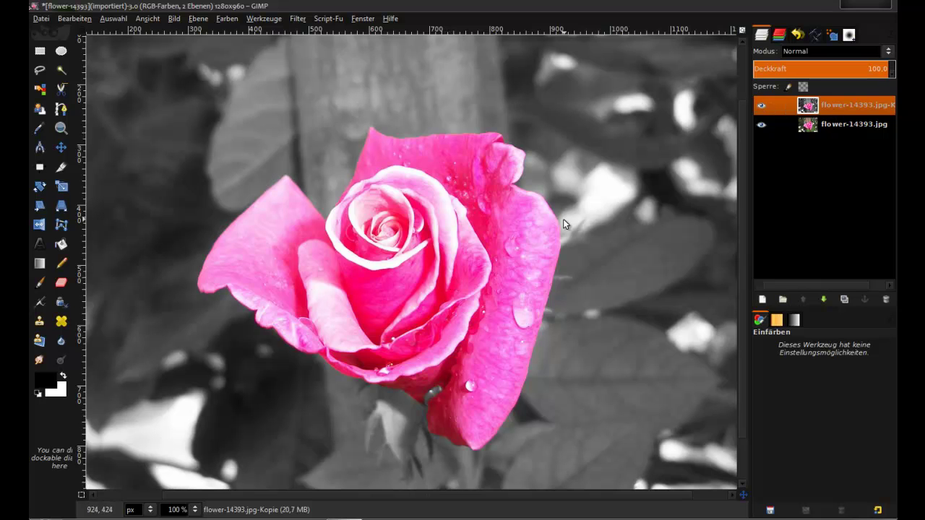
pyautogui.scroll(-1, 552, 223)
# Undo to restore the rose selection, then add a Selection-based layer mask to the Kopie layer.
pyautogui.hotkey('ctrl', 'z')
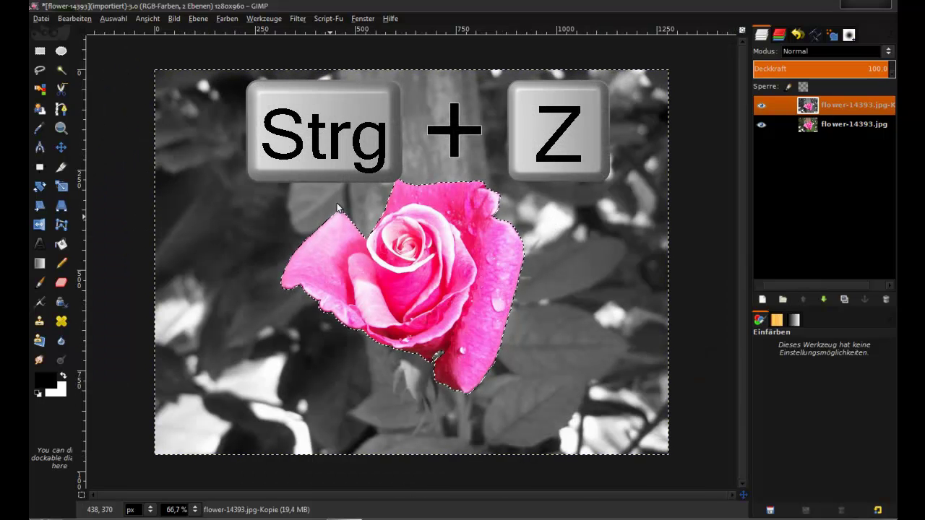
pyautogui.rightClick(857, 107)
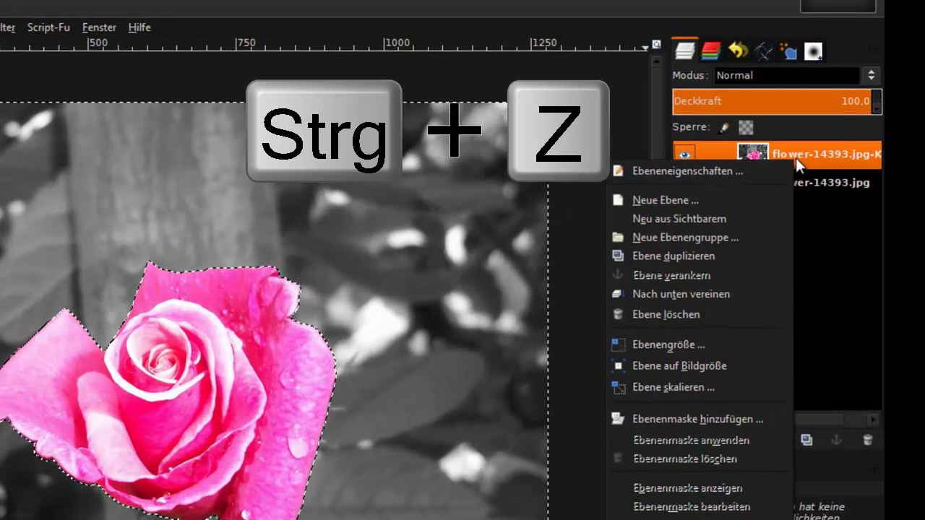
pyautogui.click(708, 423)
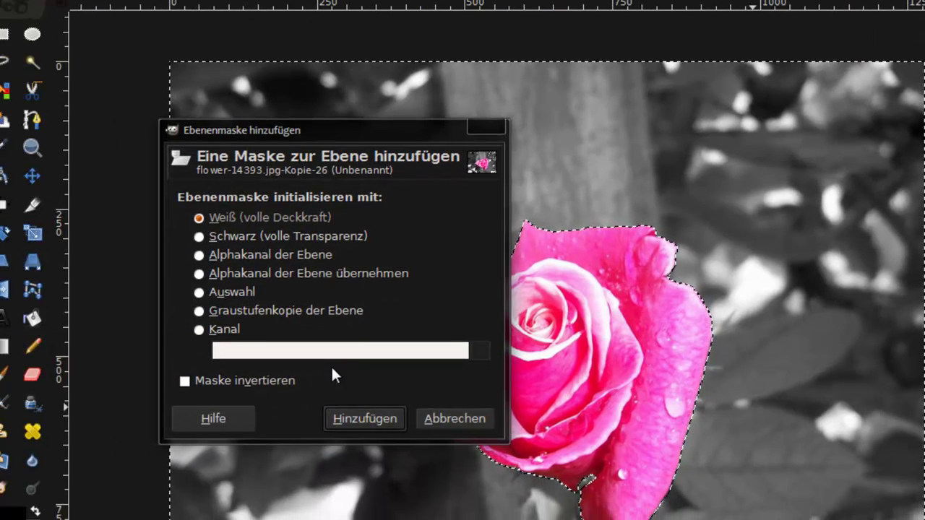
pyautogui.click(245, 288)
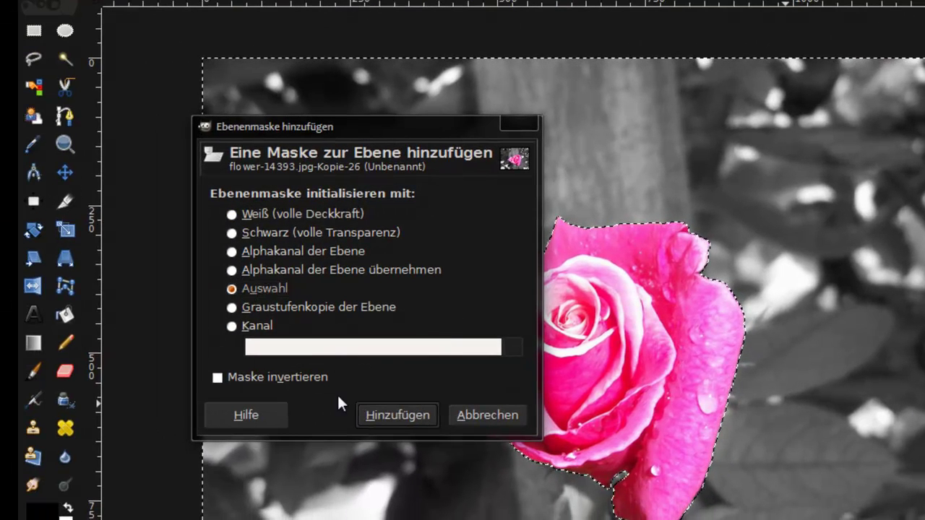
pyautogui.click(377, 407)
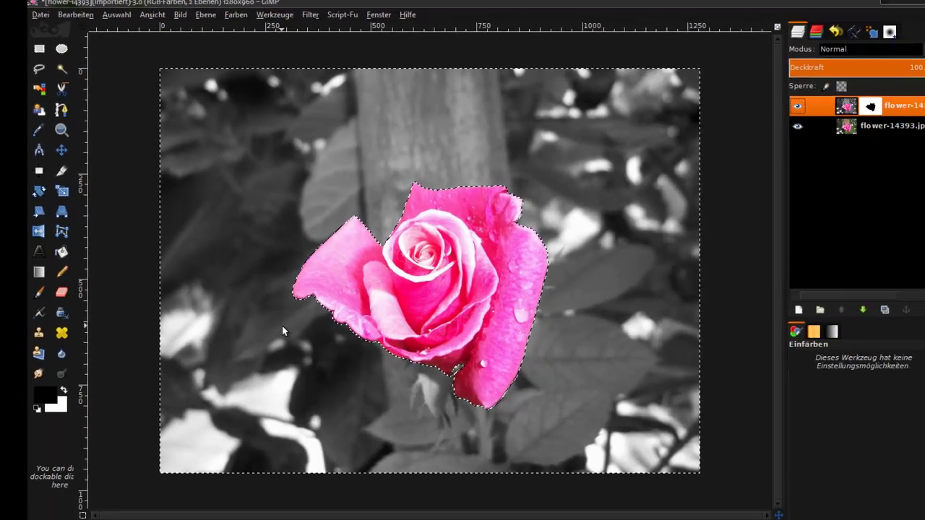
# Clear the selection and enter a 5 px Gaussian Blur radius for the mask.
pyautogui.hotkey('shift', 'ctrl', 'a')
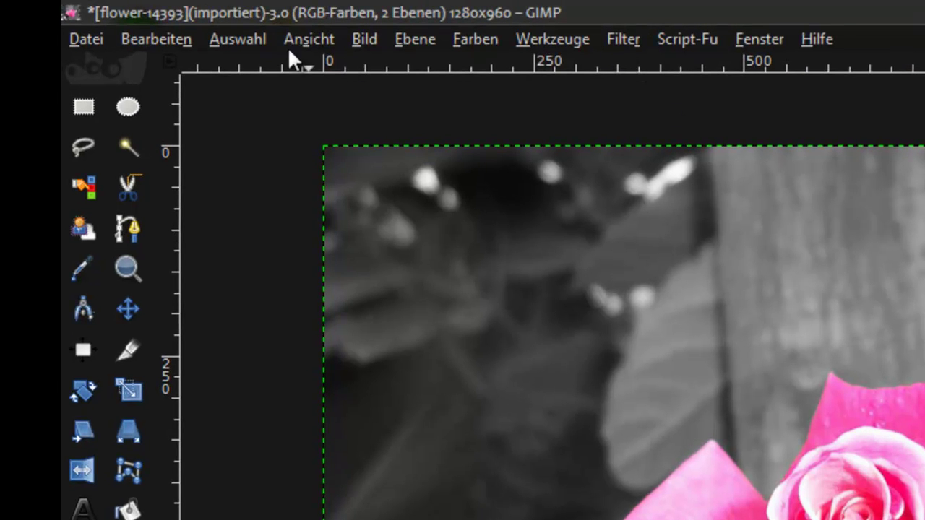
pyautogui.click(231, 38)
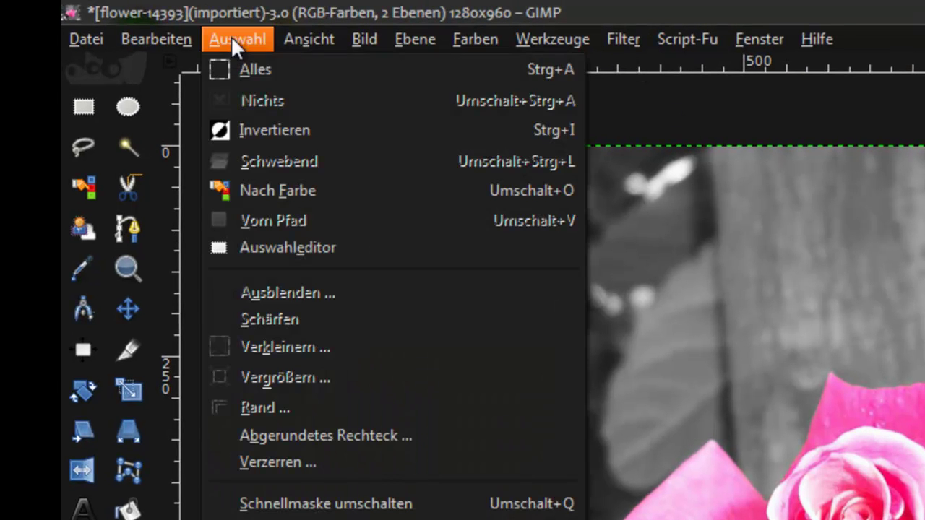
pyautogui.click(237, 41)
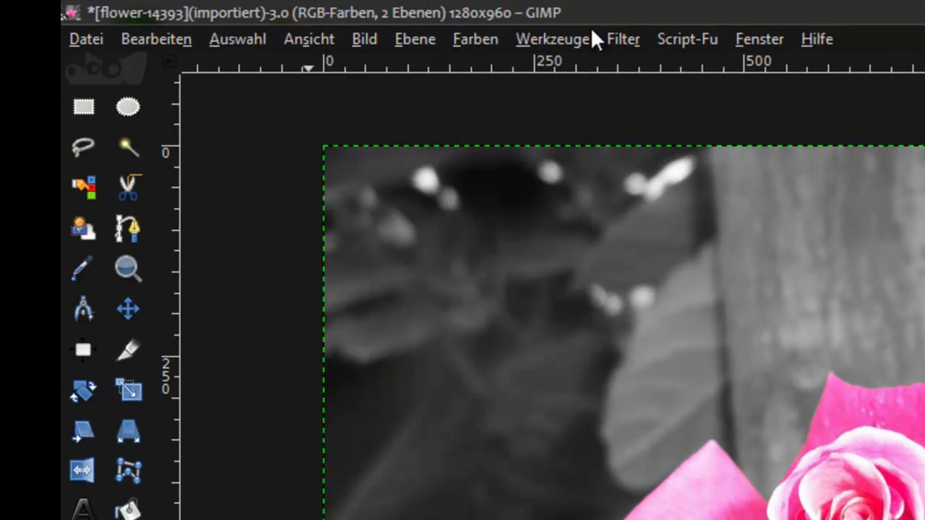
pyautogui.click(620, 38)
pyautogui.moveTo(160, 186)
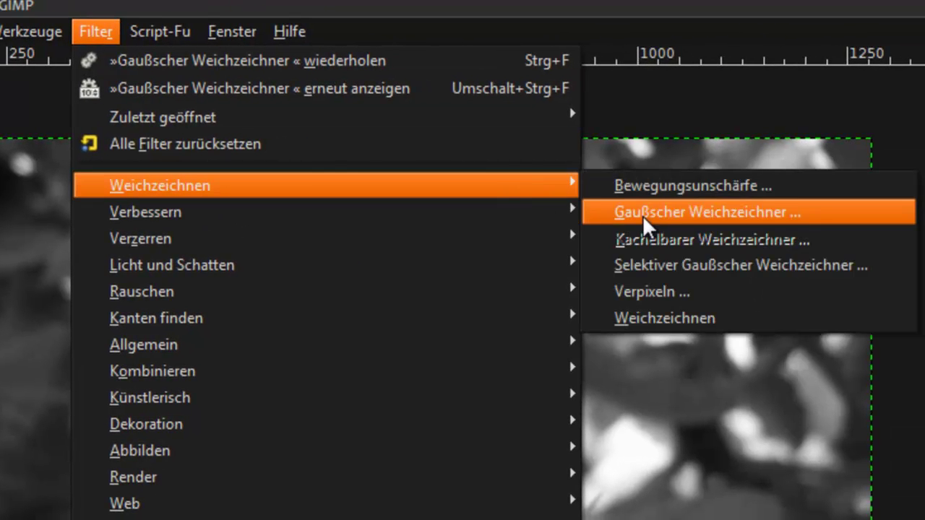
pyautogui.click(641, 213)
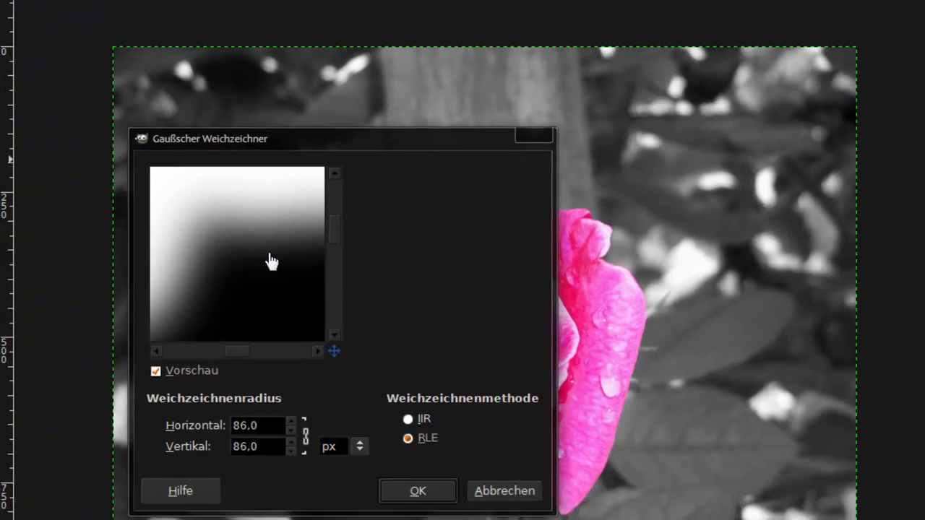
pyautogui.click(281, 429)
pyautogui.press('BackSpace')
pyautogui.press('BackSpace')
pyautogui.press('BackSpace')
pyautogui.press('BackSpace')
pyautogui.write('5')
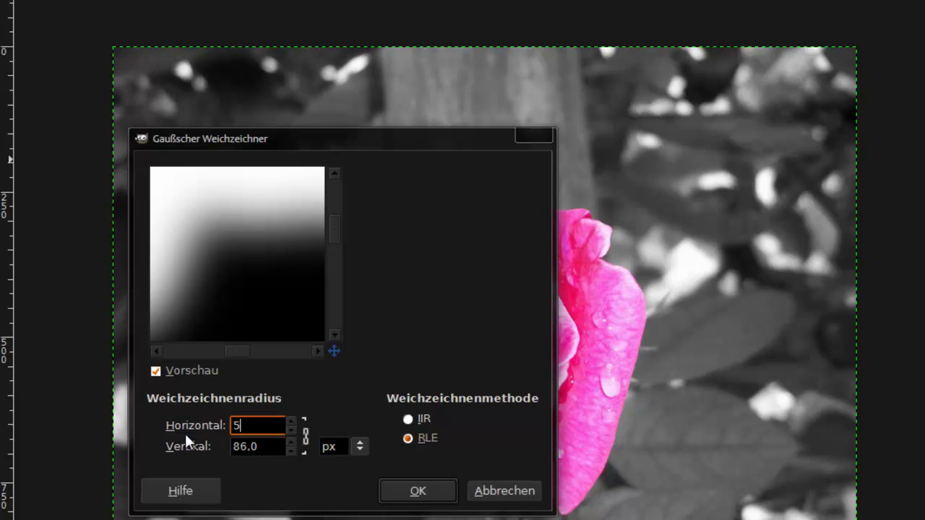
pyautogui.press('Tab')
# Compare the blur preview at 0 radius, then set the radius back to 5 px.
pyautogui.moveTo(223, 266); pyautogui.dragTo(253, 261)
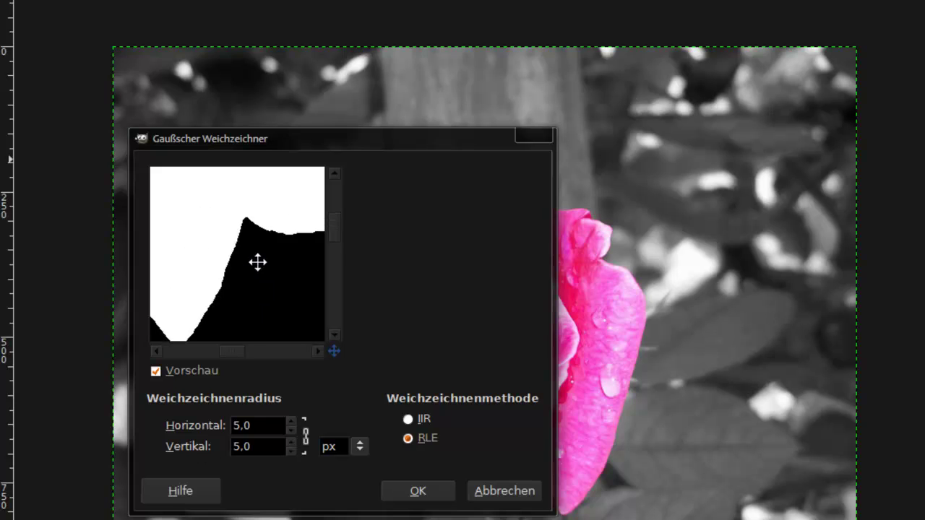
pyautogui.moveTo(309, 139)
pyautogui.mouseDown()
pyautogui.moveTo(820, 285)
pyautogui.moveTo(799, 254)
pyautogui.mouseUp()
pyautogui.write('0')
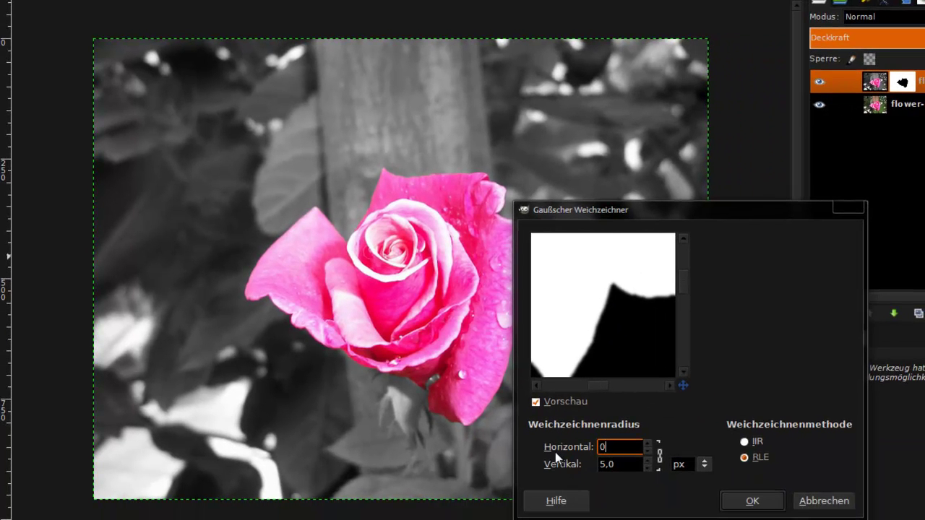
pyautogui.press('Tab')
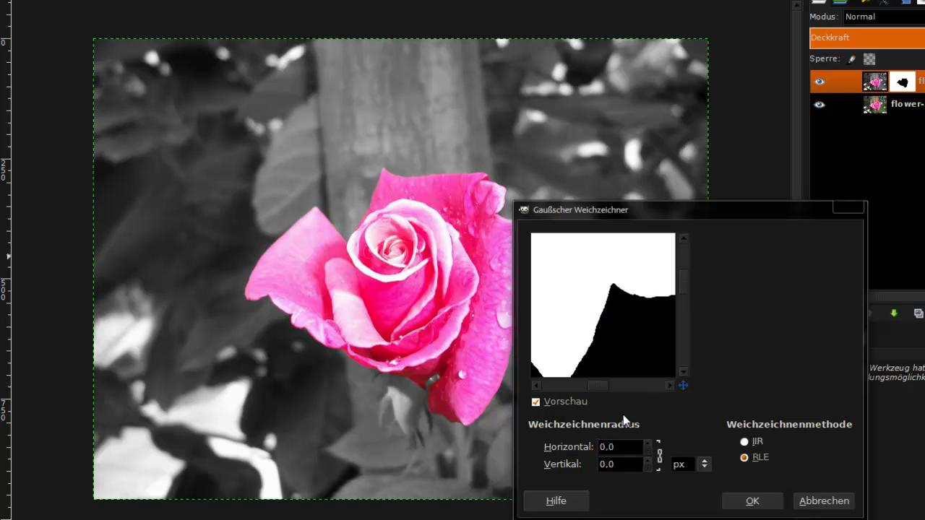
pyautogui.tripleClick(621, 444)
pyautogui.write('5')
pyautogui.press('Tab')
# Apply the 5 px Gaussian blur and zoom in on the rose's petal edges.
pyautogui.click(752, 500)
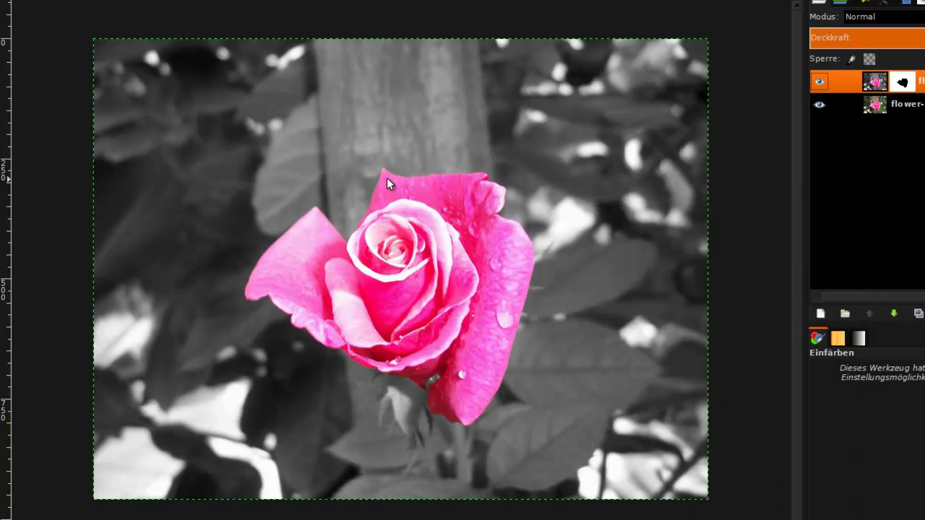
pyautogui.keyDown('ctrl'); pyautogui.scroll(1, 426, 227); pyautogui.keyUp('ctrl')
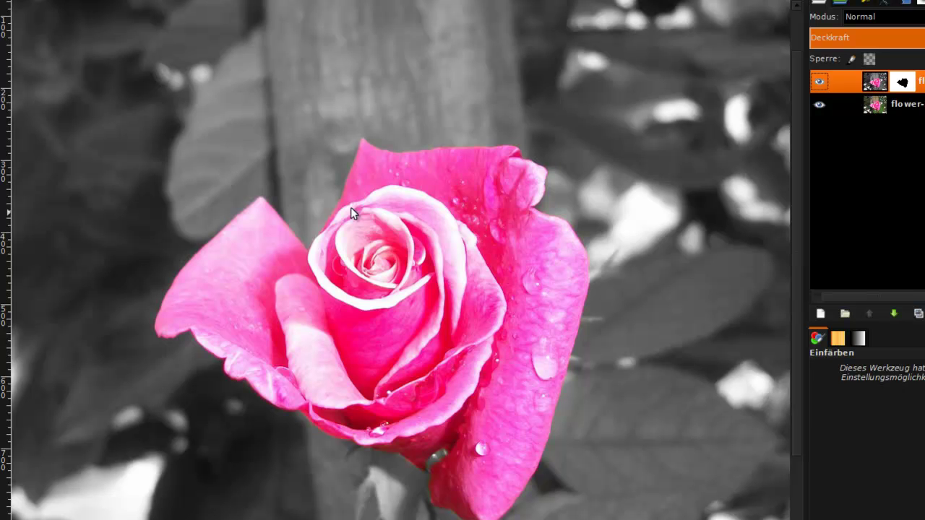
pyautogui.keyDown('ctrl'); pyautogui.scroll(1, 473, 435); pyautogui.keyUp('ctrl')
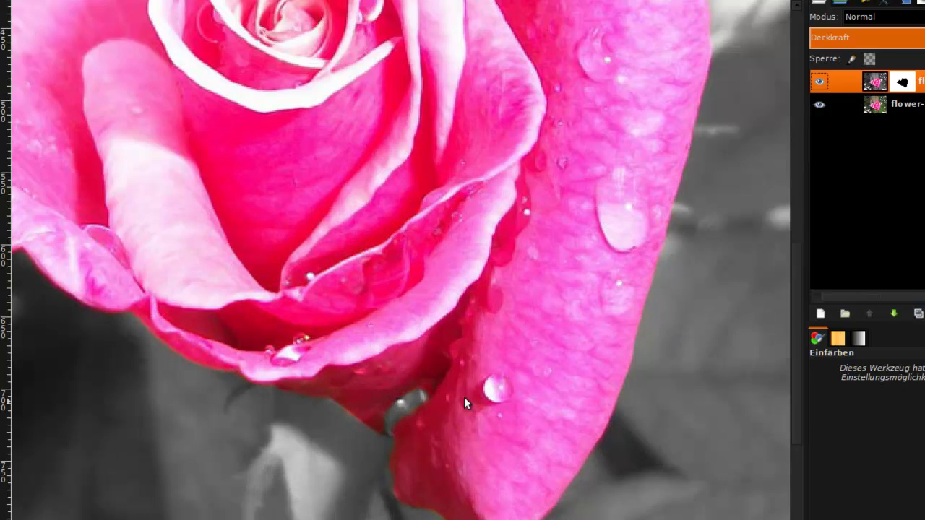
pyautogui.keyDown('ctrl'); pyautogui.scroll(1, 427, 432); pyautogui.keyUp('ctrl')
pyautogui.keyDown('ctrl'); pyautogui.scroll(1, 427, 432); pyautogui.keyUp('ctrl')
pyautogui.keyDown('ctrl'); pyautogui.scroll(1, 392, 427); pyautogui.keyUp('ctrl')
pyautogui.keyDown('ctrl'); pyautogui.scroll(1, 342, 412); pyautogui.keyUp('ctrl')
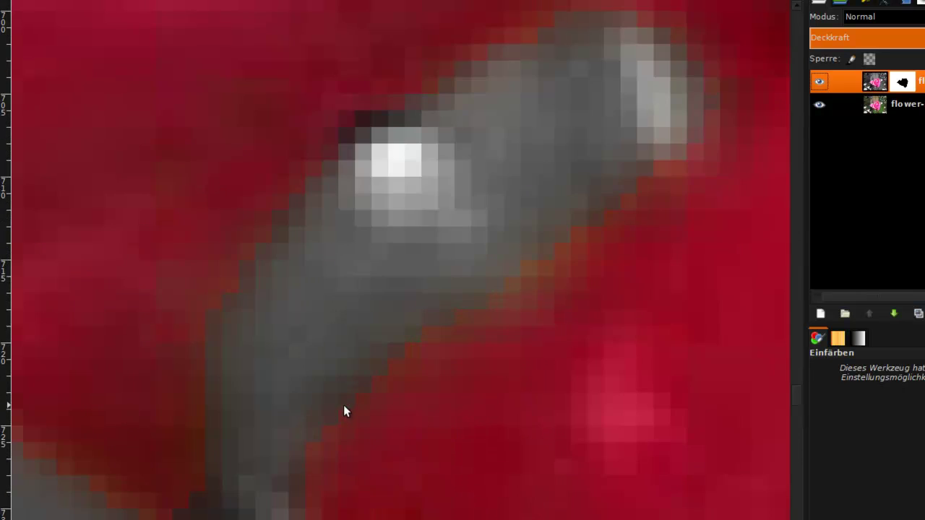
# Check the feathered petal edges up close, then zoom back out.
pyautogui.keyDown('ctrl'); pyautogui.scroll(-1, 344, 410); pyautogui.keyUp('ctrl')
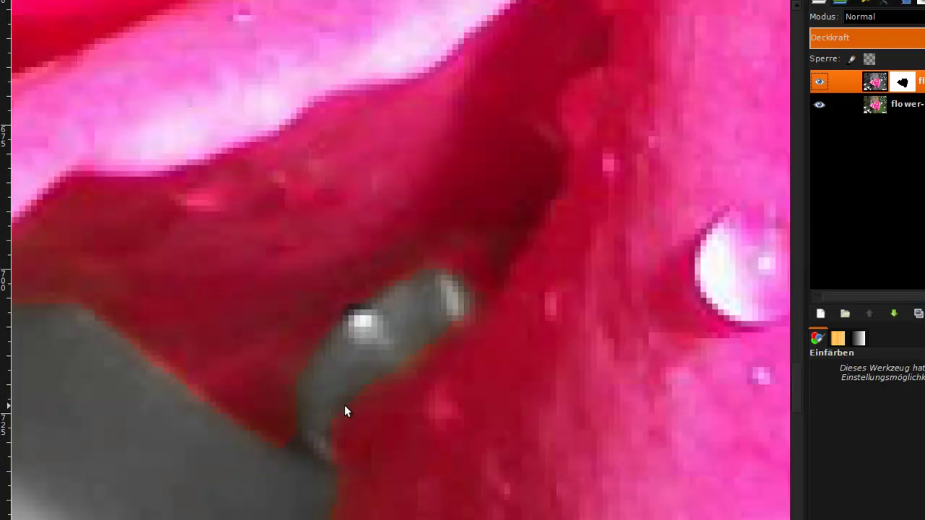
pyautogui.keyDown('ctrl'); pyautogui.scroll(-1, 344, 404); pyautogui.keyUp('ctrl')
pyautogui.keyDown('ctrl'); pyautogui.scroll(-1, 299, 402); pyautogui.keyUp('ctrl')
pyautogui.keyDown('ctrl'); pyautogui.scroll(1, 297, 397); pyautogui.keyUp('ctrl')
pyautogui.keyDown('ctrl'); pyautogui.scroll(1, 297, 397); pyautogui.keyUp('ctrl')
pyautogui.keyDown('ctrl'); pyautogui.scroll(-1, 299, 403); pyautogui.keyUp('ctrl')
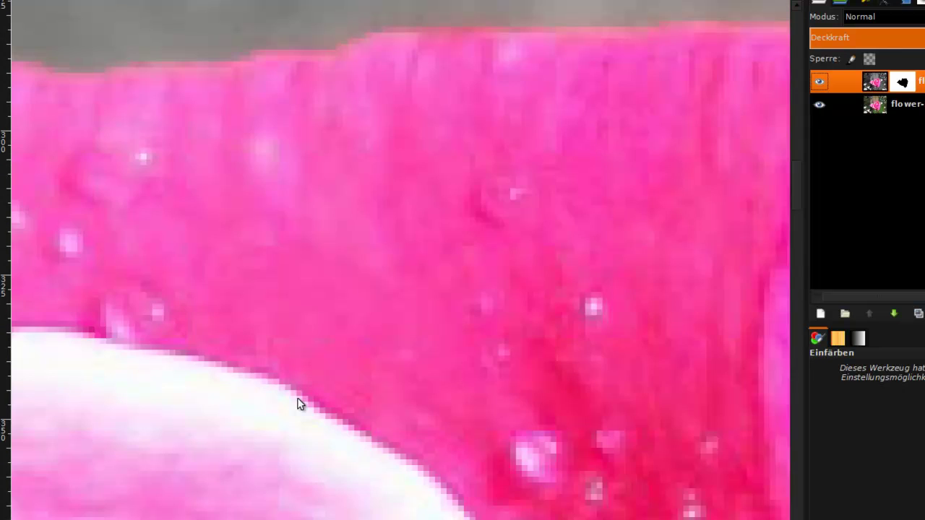
pyautogui.keyDown('ctrl'); pyautogui.scroll(-1, 263, 205); pyautogui.keyUp('ctrl')
pyautogui.scroll(-2, 271, 231)
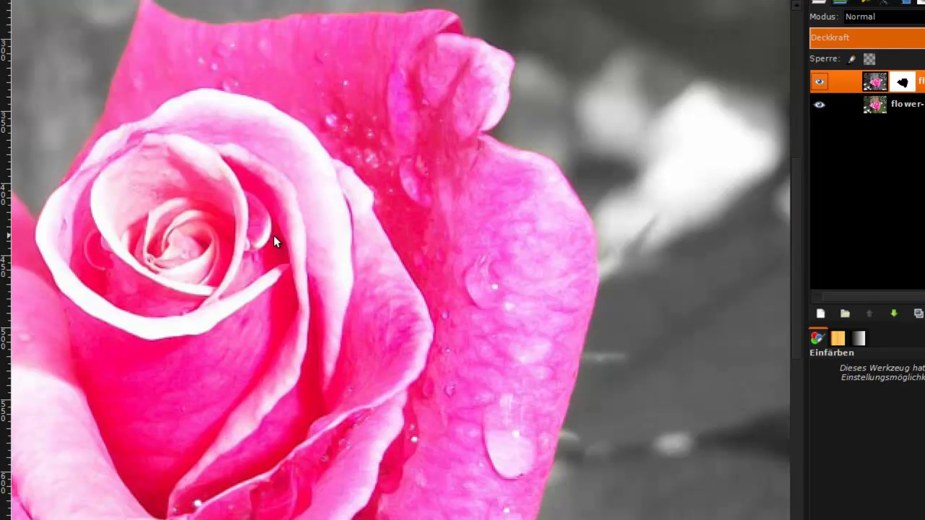
pyautogui.keyDown('ctrl'); pyautogui.scroll(-1, 273, 235); pyautogui.keyUp('ctrl')
pyautogui.keyDown('ctrl'); pyautogui.scroll(-1, 315, 269); pyautogui.keyUp('ctrl')
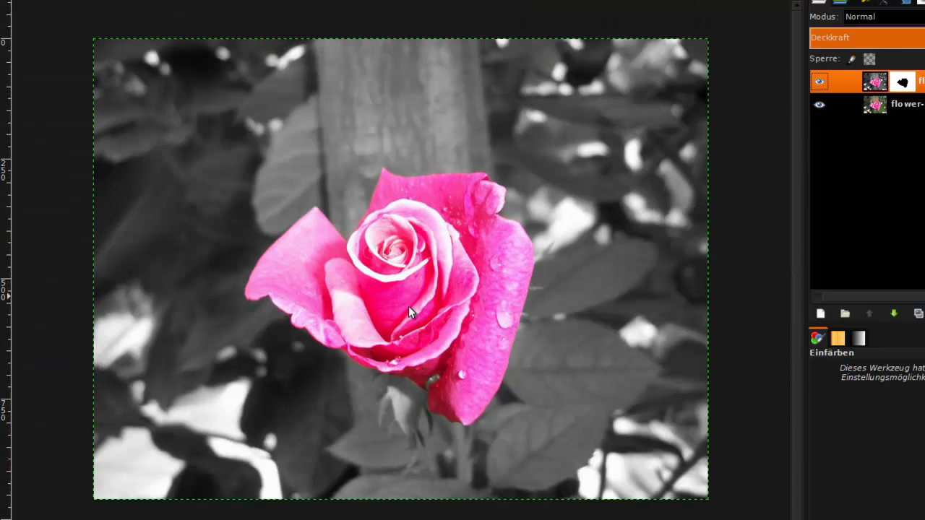
# Apply an 80 px Gaussian Blur to the rose's layer mask.
pyautogui.click(275, 2)
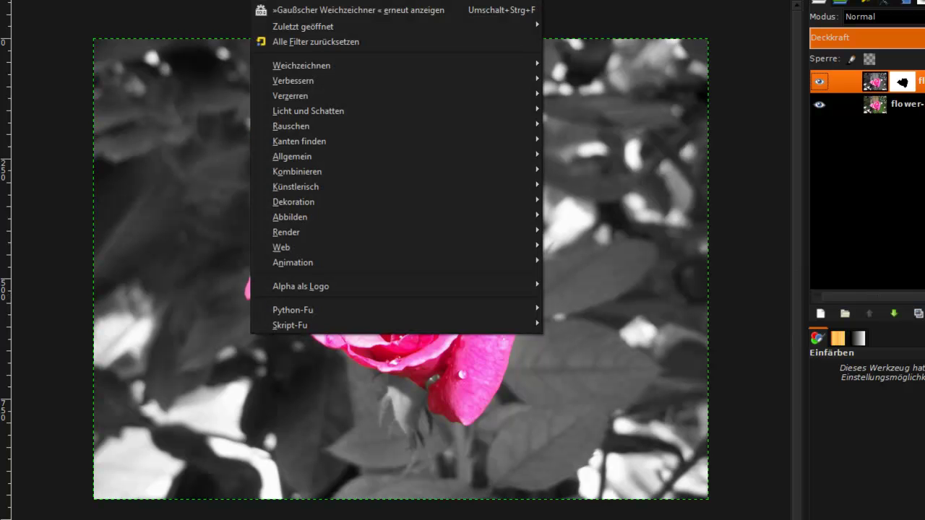
pyautogui.moveTo(301, 65)
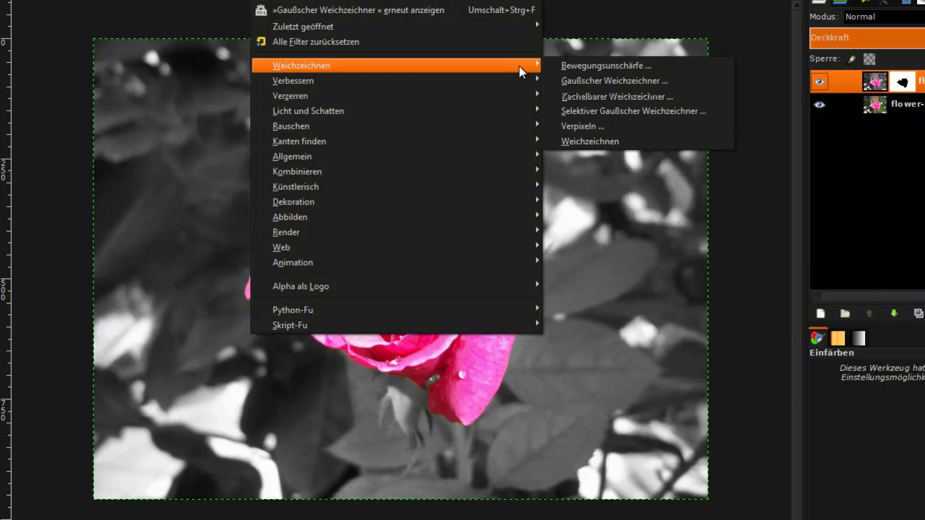
pyautogui.click(561, 80)
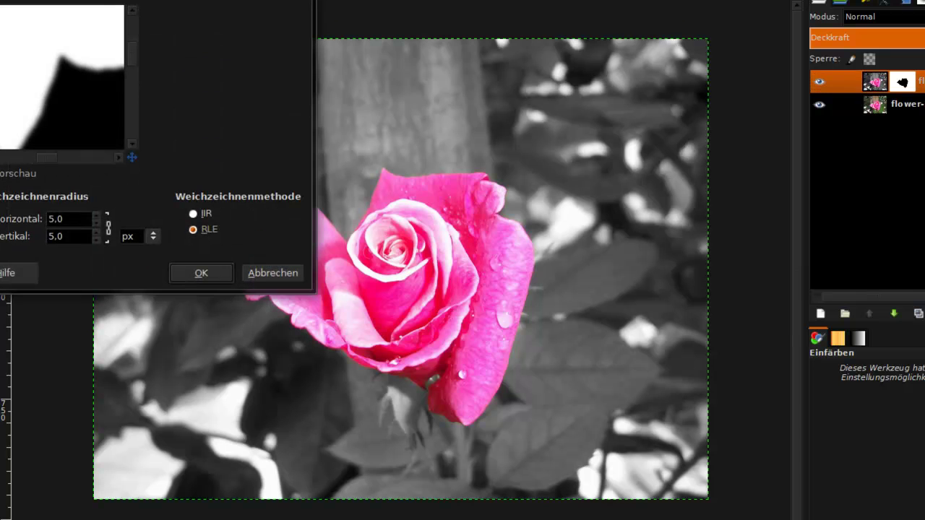
pyautogui.doubleClick(82, 218)
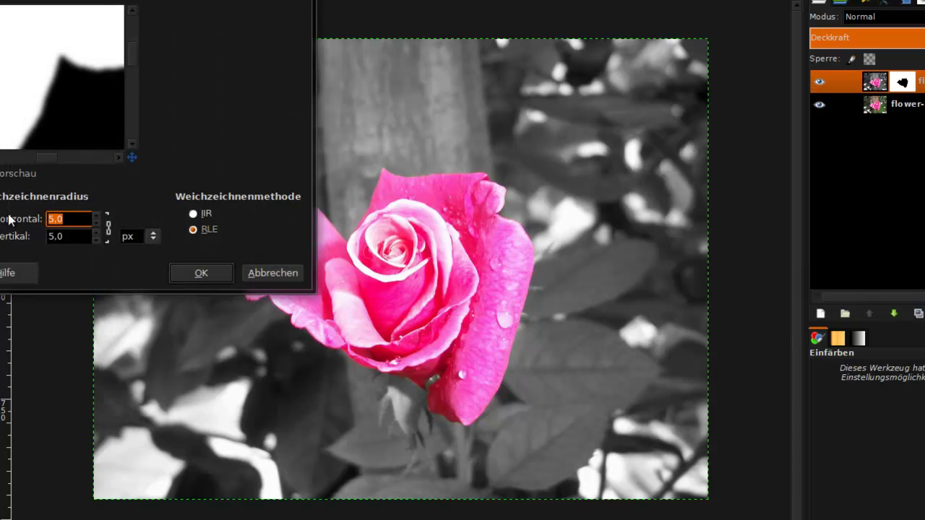
pyautogui.write('80')
pyautogui.press('Tab')
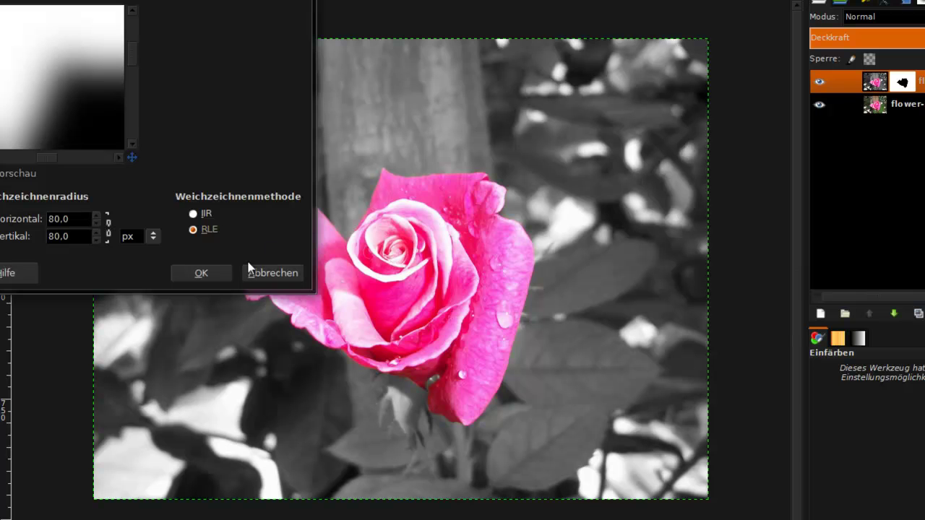
pyautogui.click(201, 274)
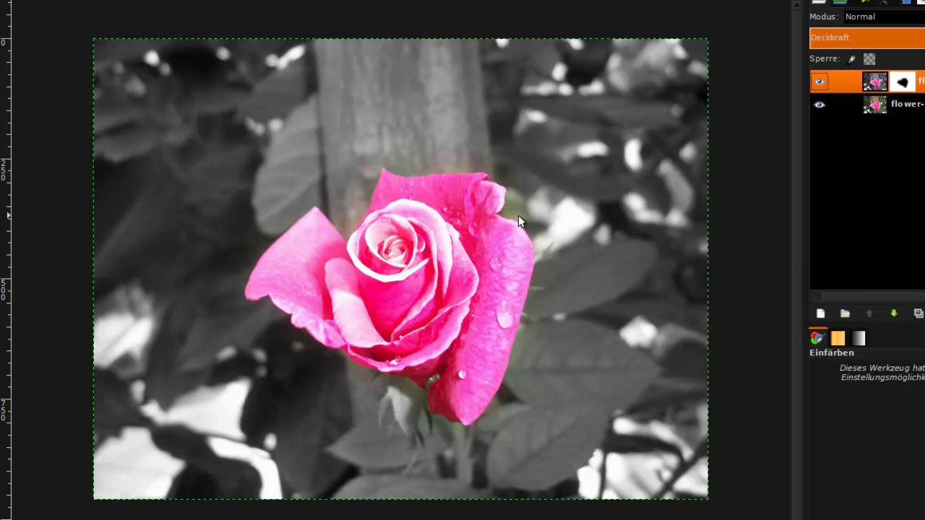
pyautogui.scroll(4, 519, 215)
pyautogui.scroll(3, 491, 210)
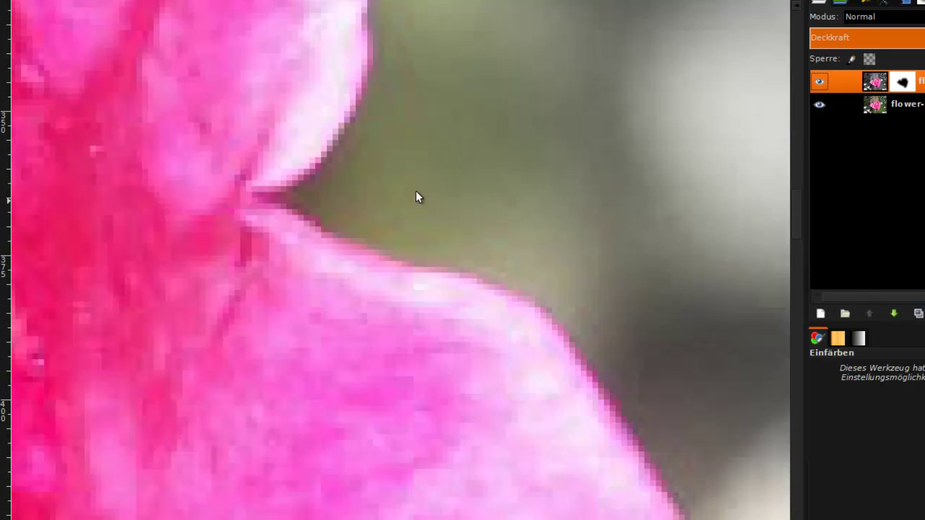
pyautogui.scroll(-3, 453, 182)
pyautogui.scroll(-3, 164, 223)
pyautogui.scroll(3, 262, 217)
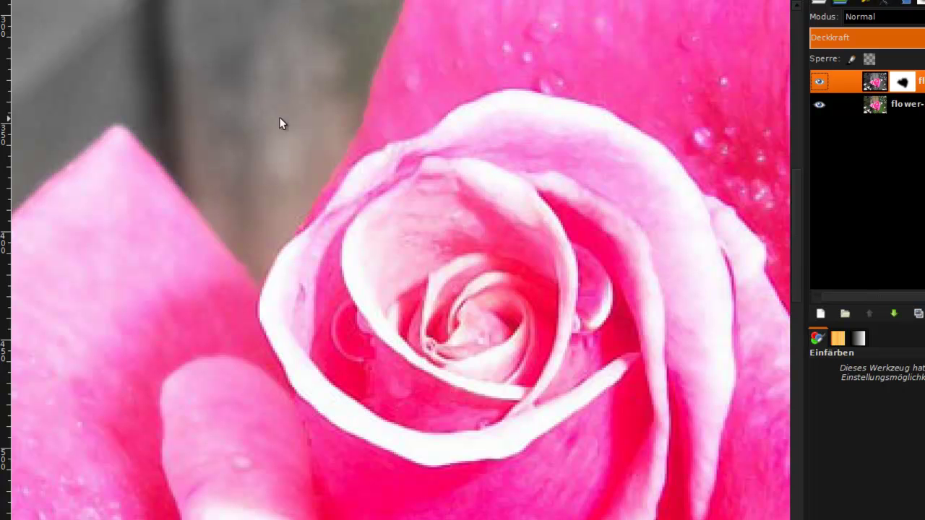
pyautogui.scroll(-2, 270, 159)
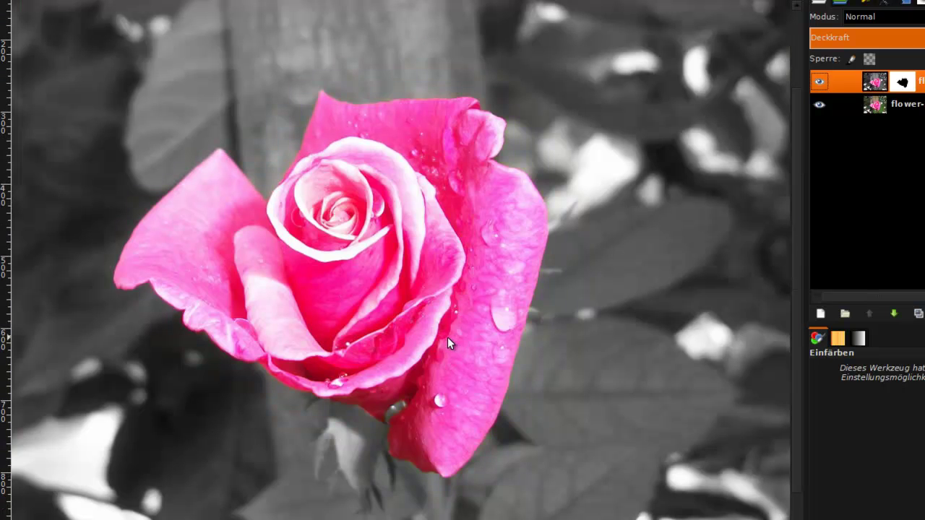
pyautogui.scroll(-1, 447, 336)
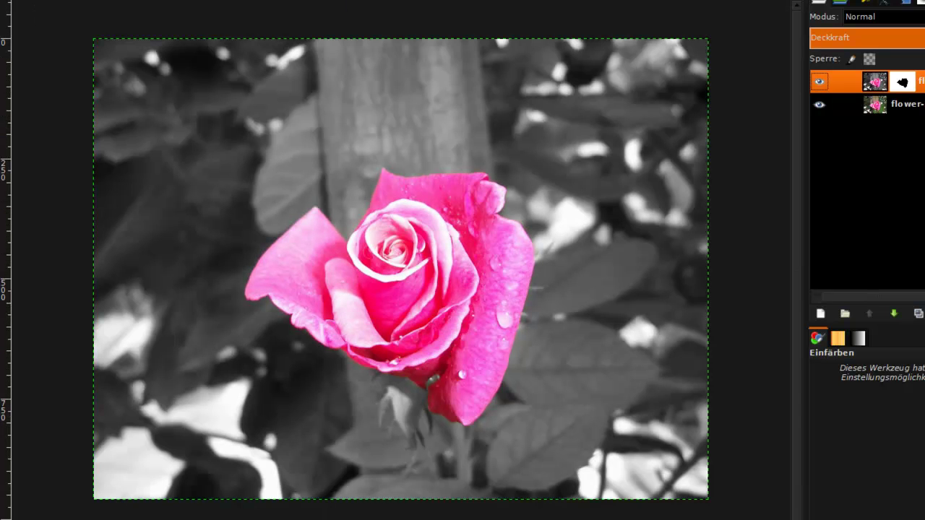
# Change the Gaussian Blur radius from 80 to 5 px and apply it to the mask.
pyautogui.click(593, 81)
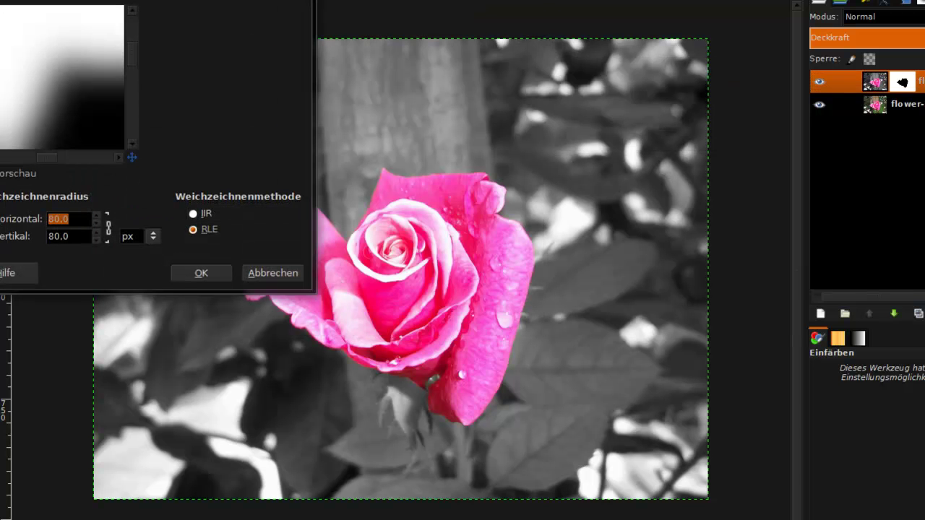
pyautogui.click(82, 236)
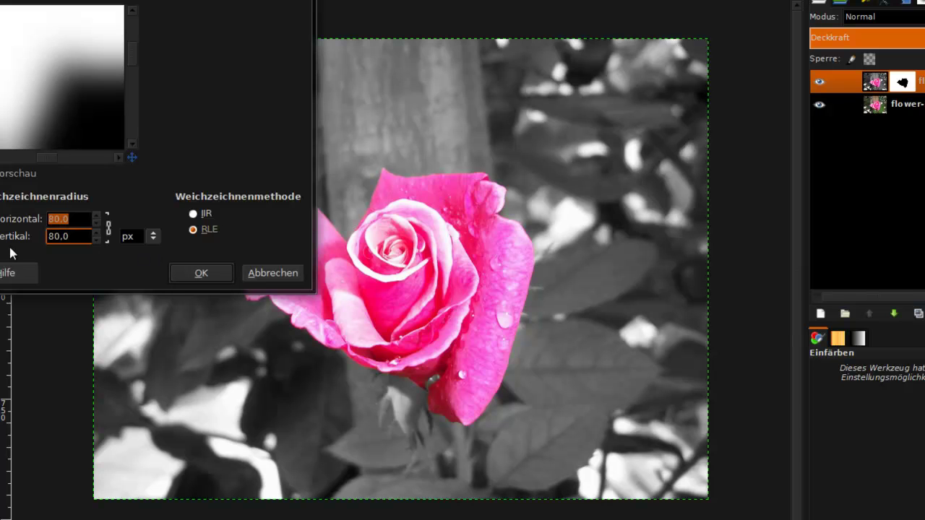
pyautogui.write('5')
pyautogui.click(76, 219)
pyautogui.write('5')
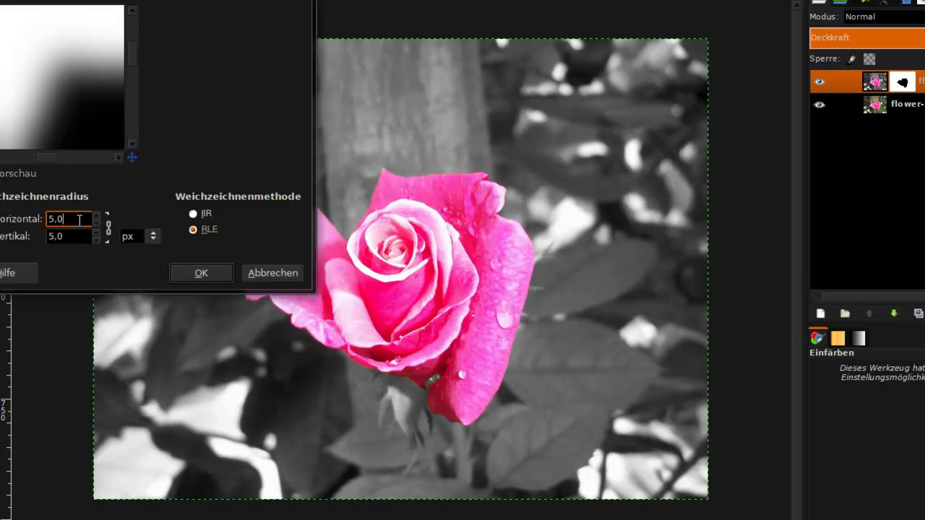
pyautogui.click(205, 274)
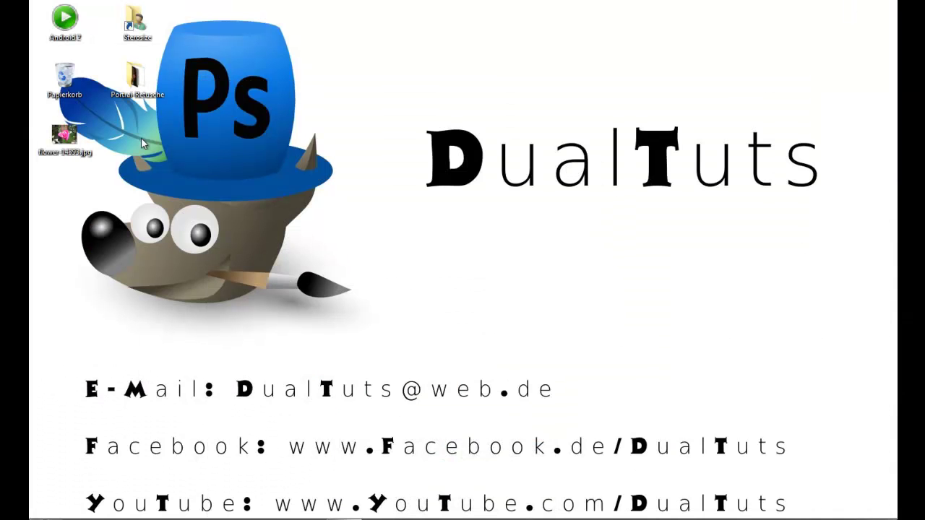
pyautogui.moveTo(135, 76); pyautogui.dragTo(61, 194)
pyautogui.moveTo(130, 189); pyautogui.dragTo(59, 240)
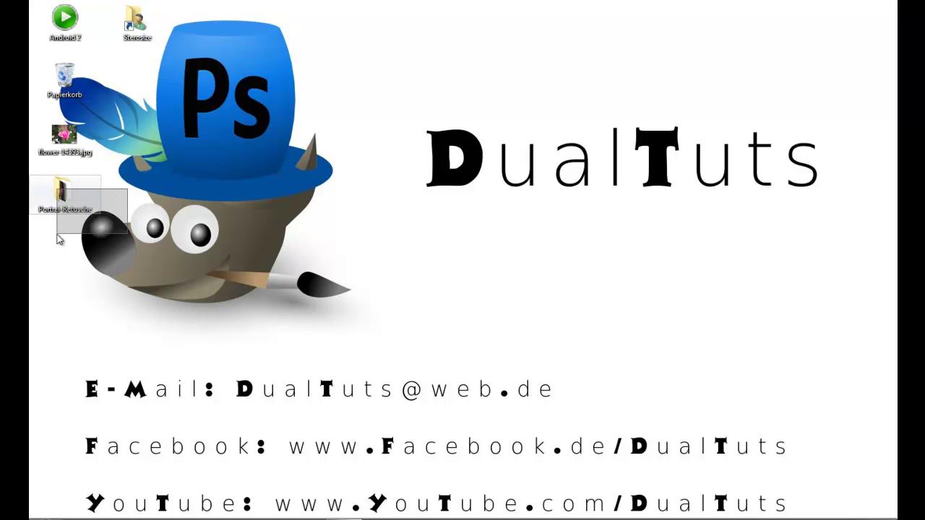
pyautogui.click(126, 246)
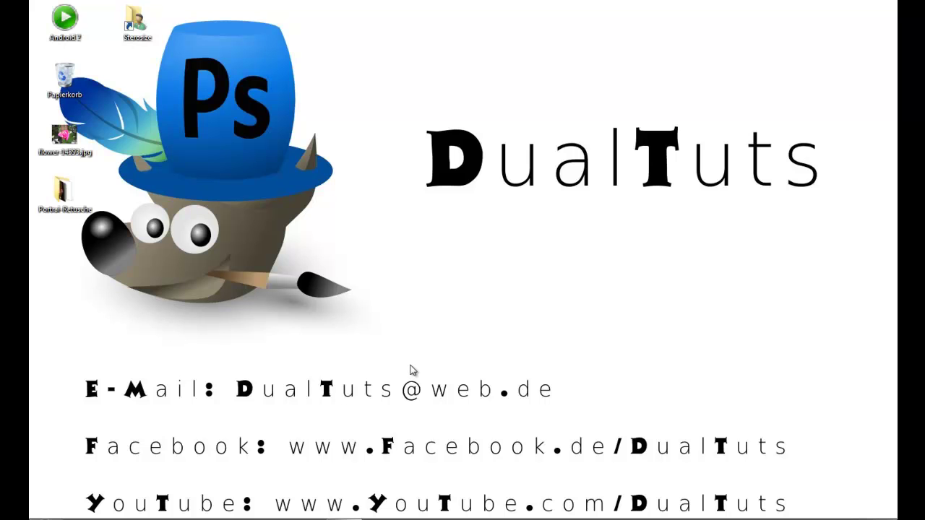
pyautogui.moveTo(78, 370)
pyautogui.mouseDown()
pyautogui.moveTo(555, 408)
pyautogui.moveTo(802, 518)
pyautogui.mouseUp()
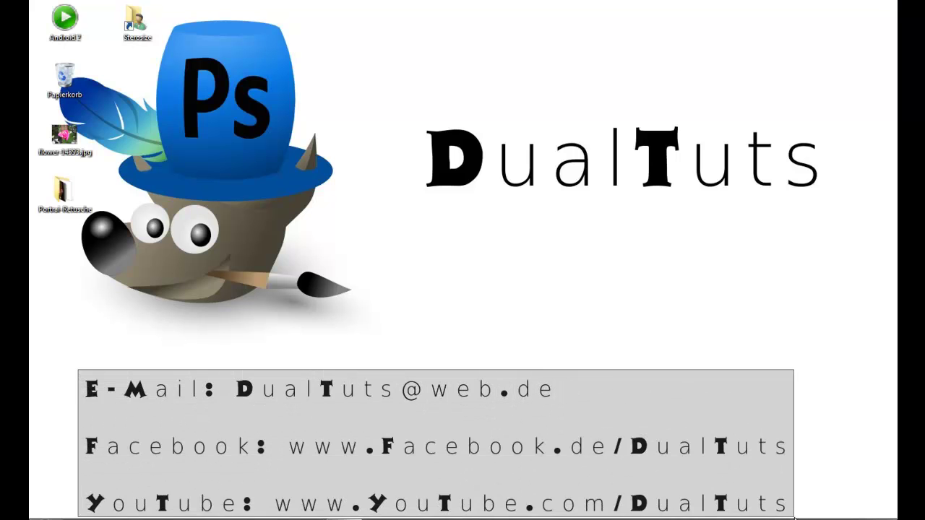